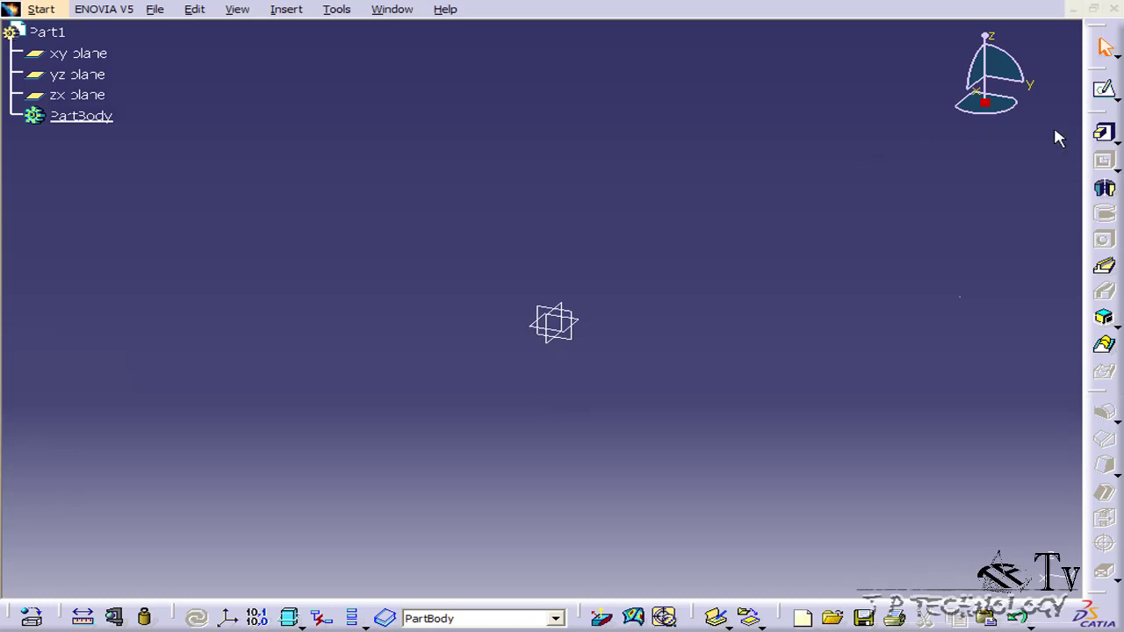
Start a new sketch on the yz plane
{"action": "left_click", "coordinate": [1104, 89]}
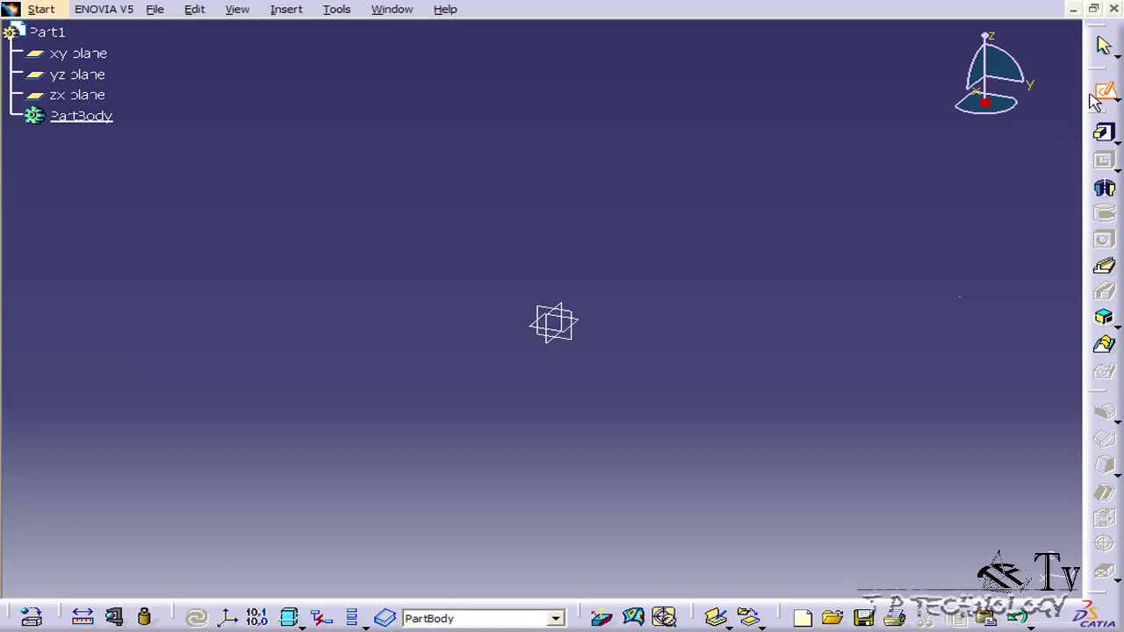
{"action": "left_click", "coordinate": [553, 319]}
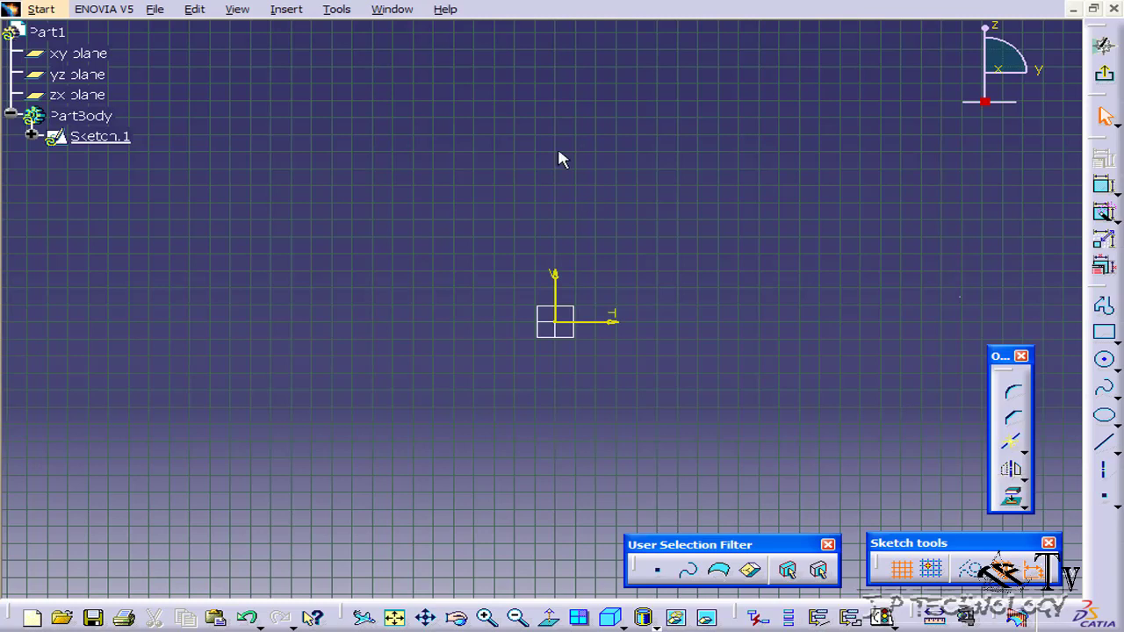
{"action": "left_click", "coordinate": [296, 10]}
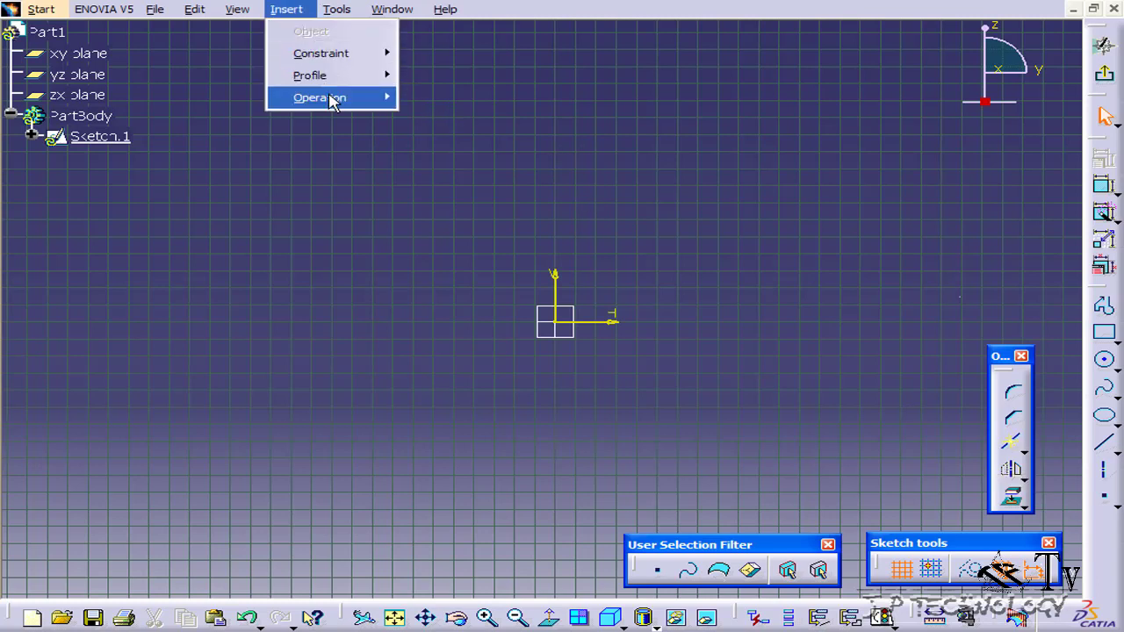
{"action": "mouse_move", "coordinate": [329, 99]}
{"action": "mouse_move", "coordinate": [499, 167]}
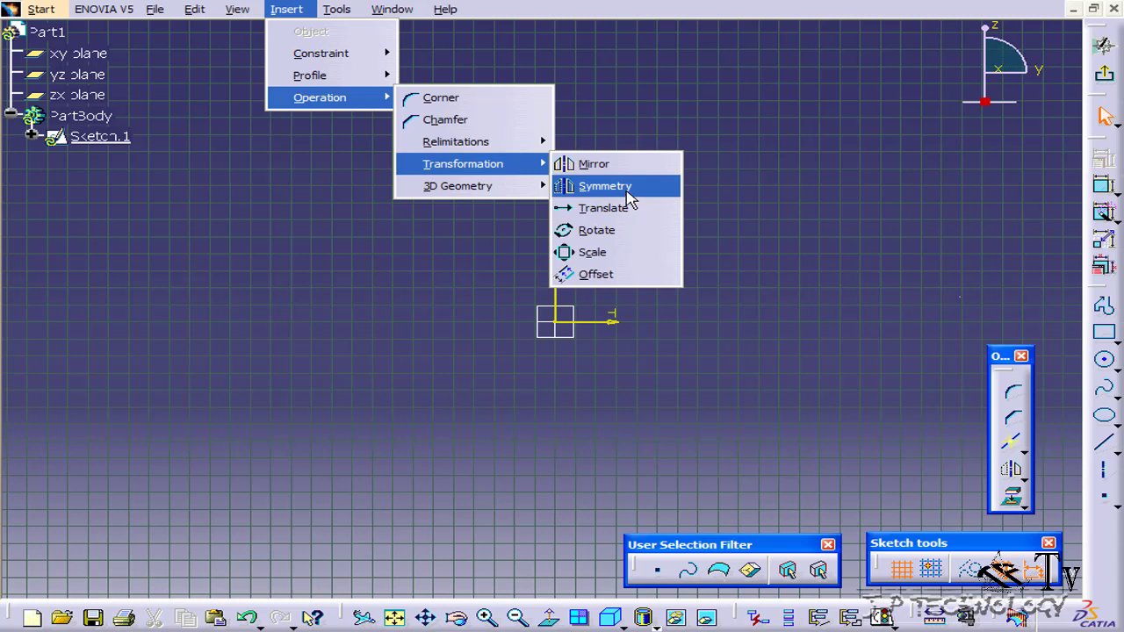
{"action": "left_click", "coordinate": [792, 276]}
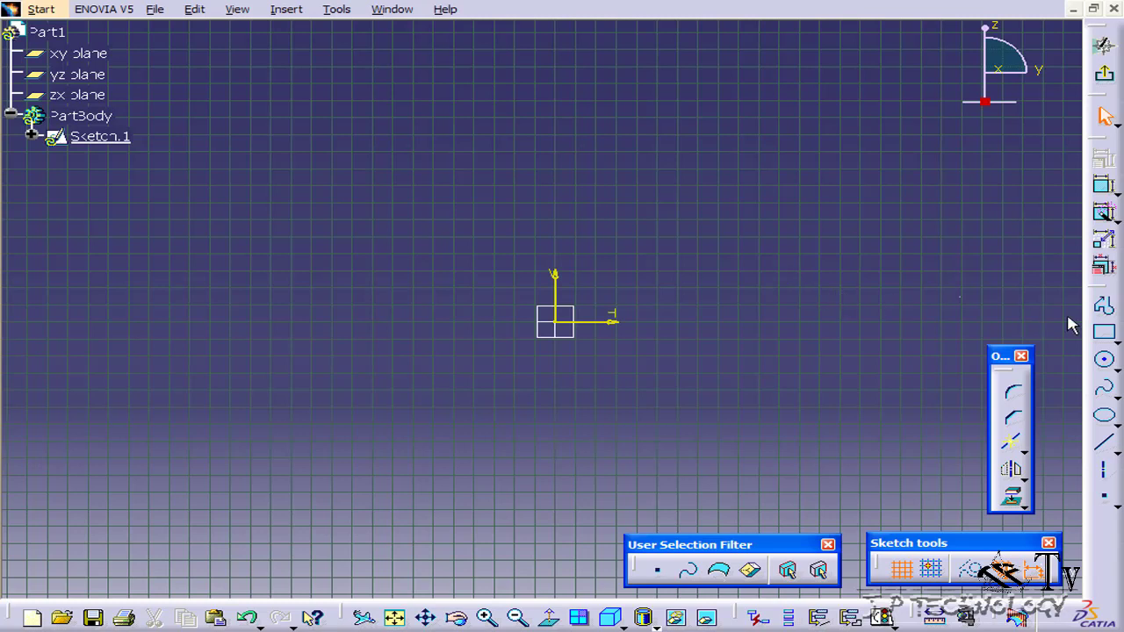
Sketch a closed profile on the negative H side of the origin, combining straight segments with two opposing arcs that form an S-shaped edge
{"action": "left_click", "coordinate": [1104, 306]}
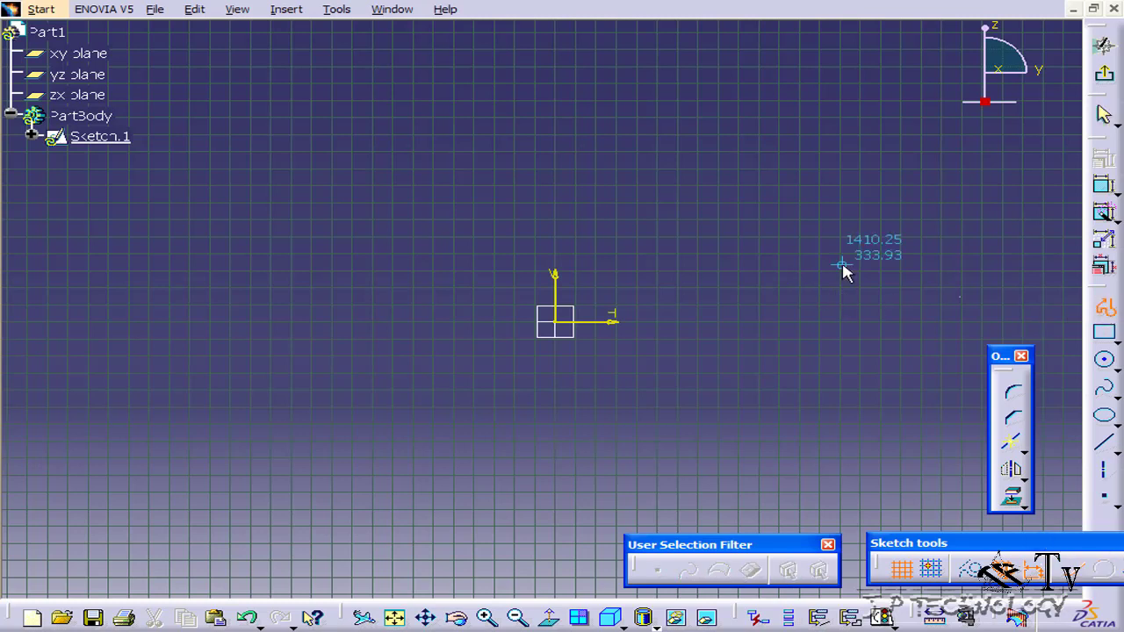
{"action": "left_click", "coordinate": [261, 201]}
{"action": "left_click", "coordinate": [94, 340]}
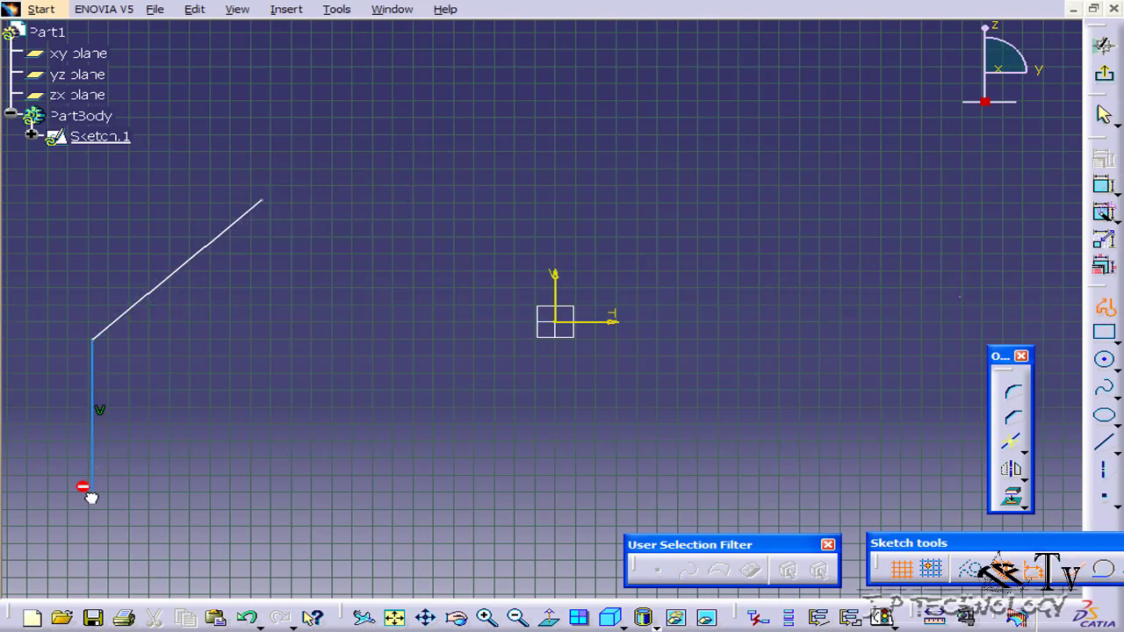
{"action": "left_click", "coordinate": [92, 491]}
{"action": "left_click", "coordinate": [323, 492]}
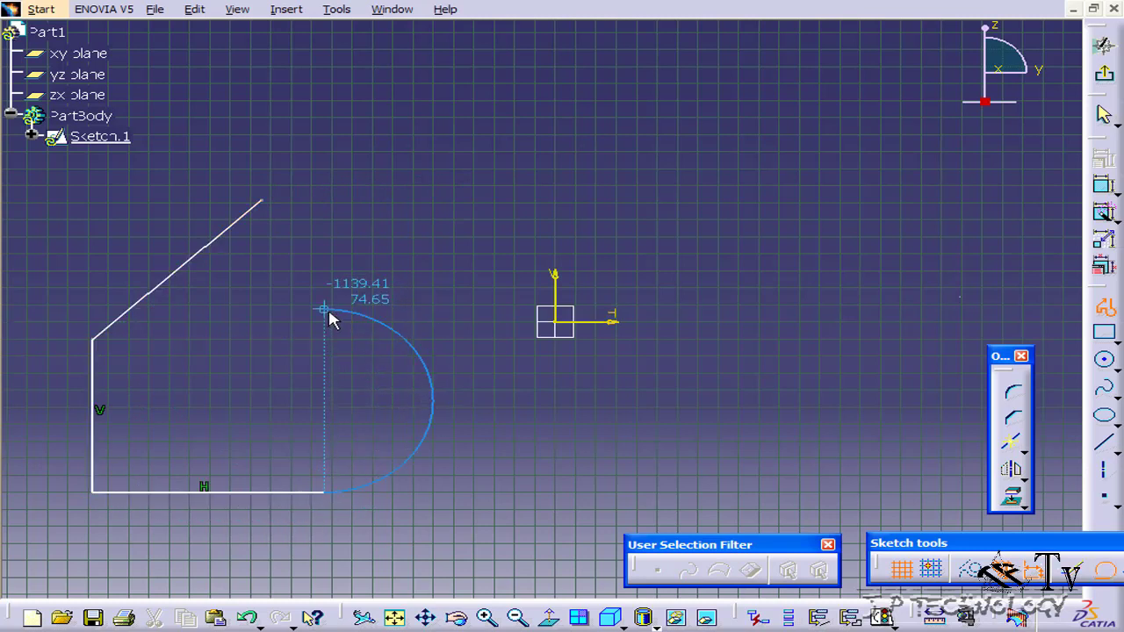
{"action": "double_click", "coordinate": [334, 345]}
{"action": "left_click_drag", "start_coordinate": [300, 341], "coordinate": [322, 264]}
{"action": "left_click", "coordinate": [393, 262]}
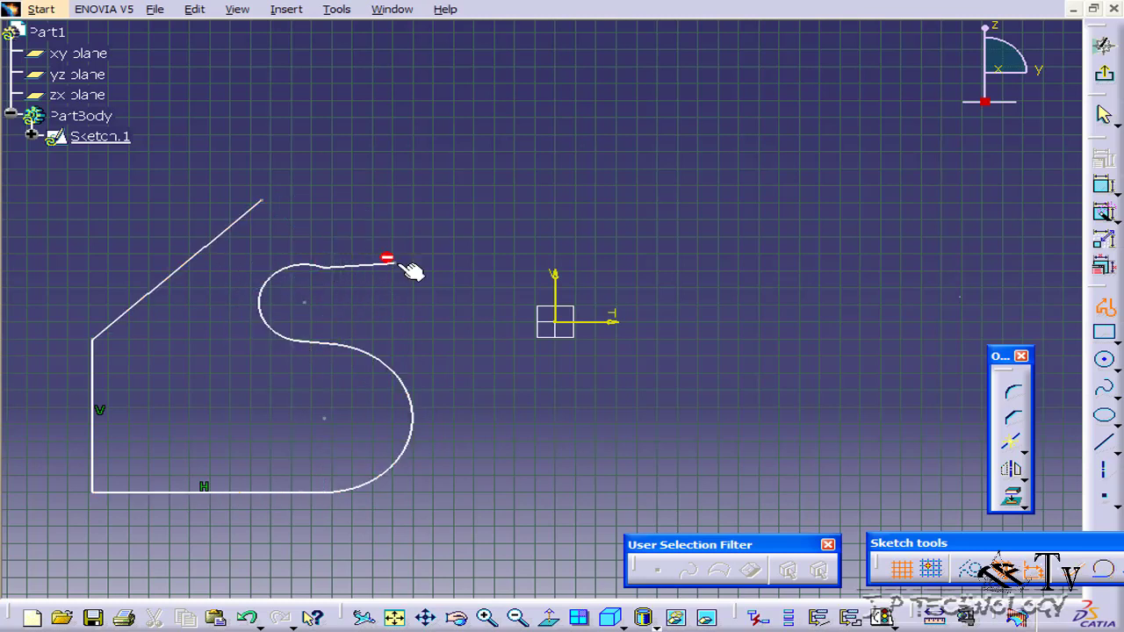
{"action": "left_click", "coordinate": [261, 201]}
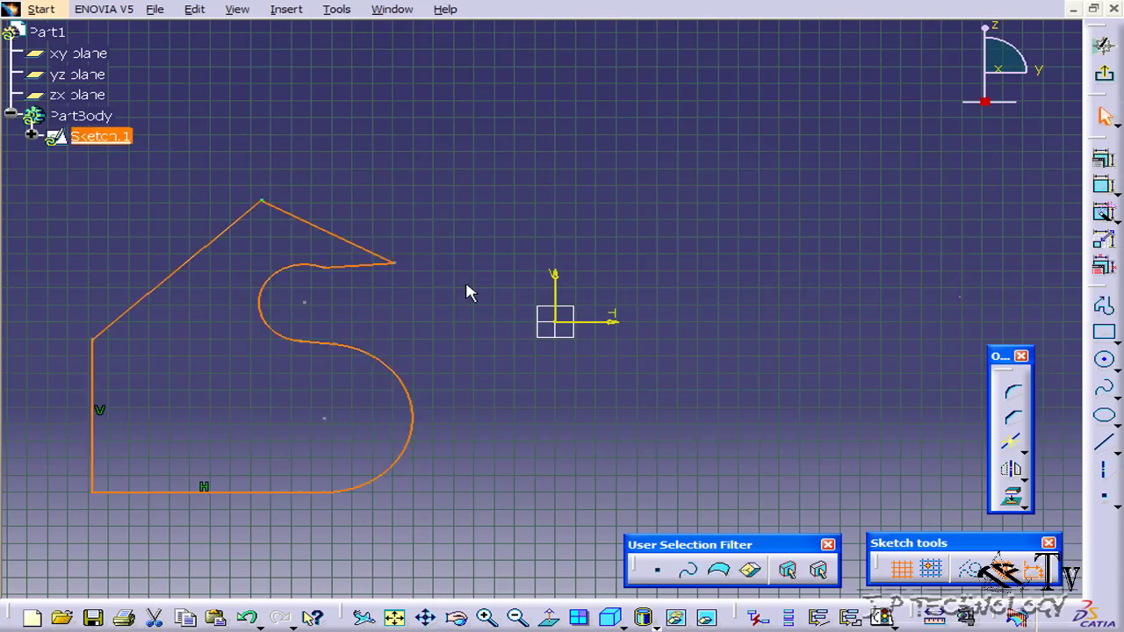
{"action": "left_click", "coordinate": [707, 280]}
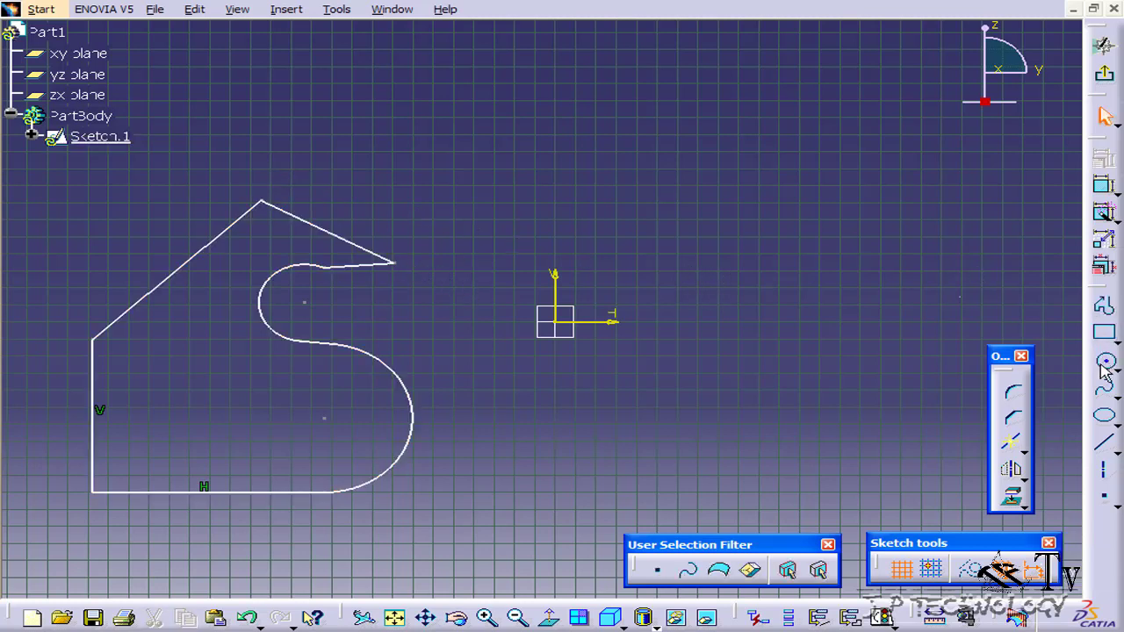
Draw a vertical line along the V axis through the origin, from about 993 above to about 1065 below it
{"action": "left_click", "coordinate": [1105, 446]}
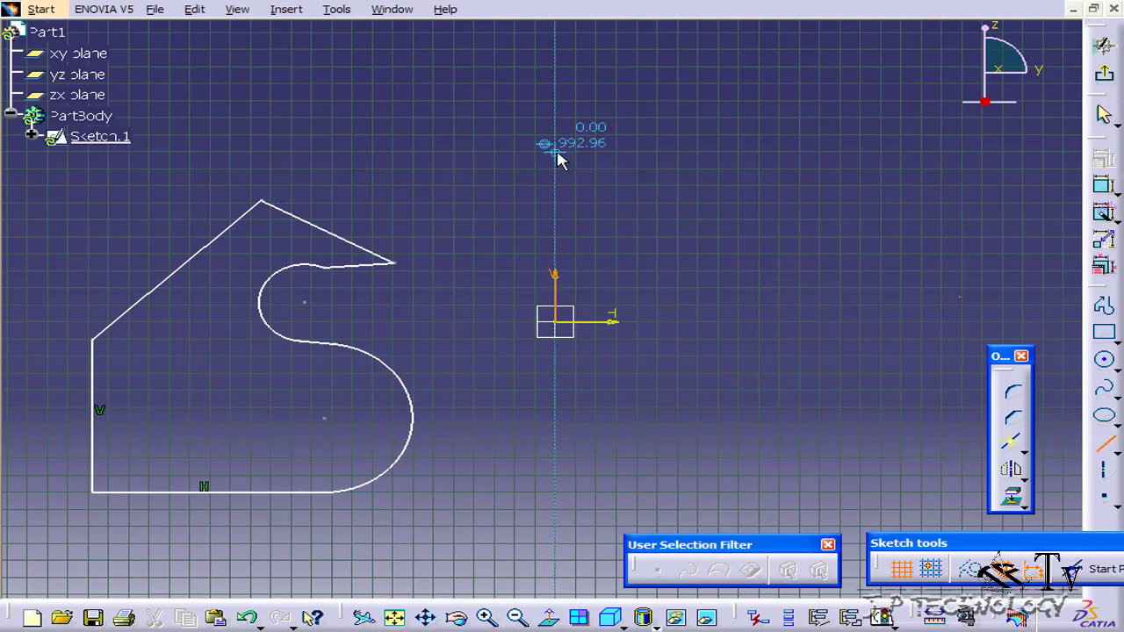
{"action": "left_click", "coordinate": [555, 153]}
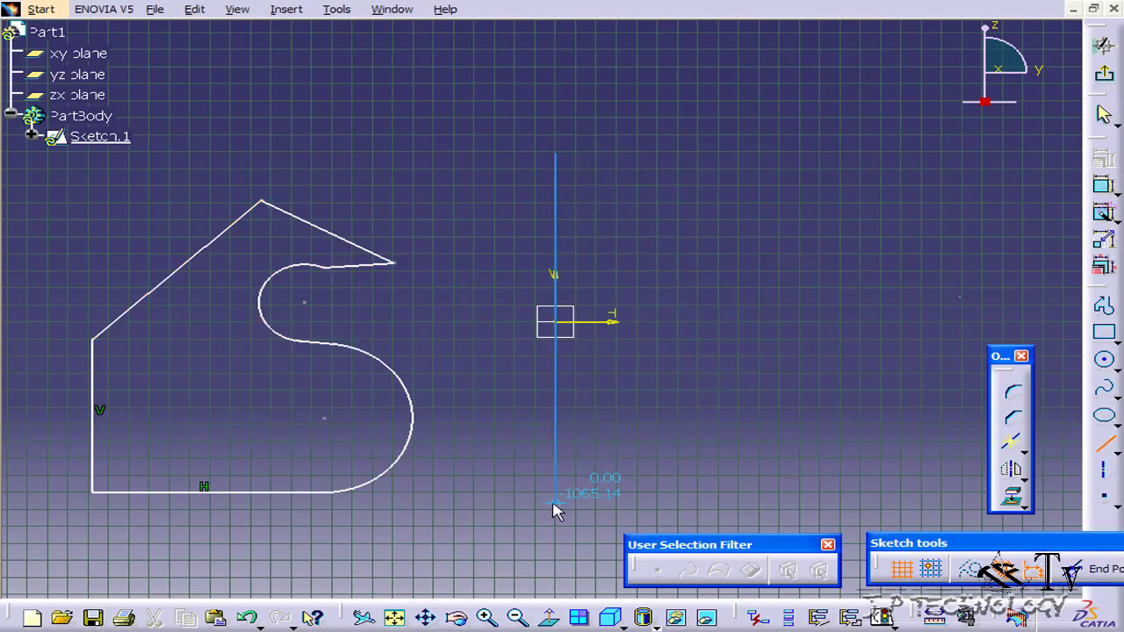
{"action": "left_click", "coordinate": [555, 507]}
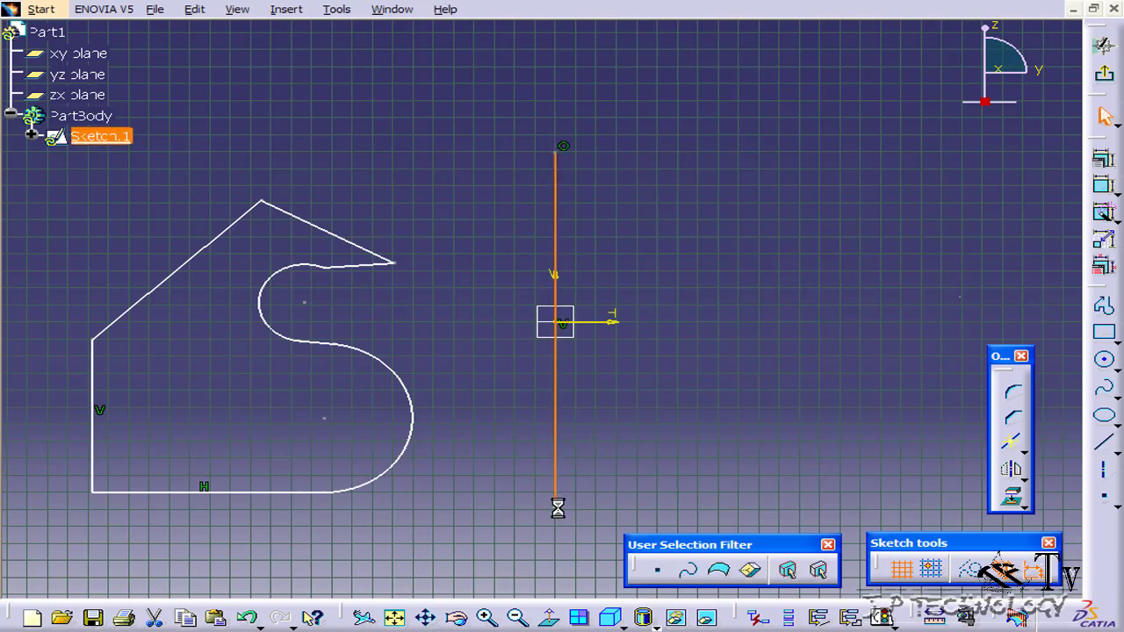
{"action": "left_click", "coordinate": [730, 304]}
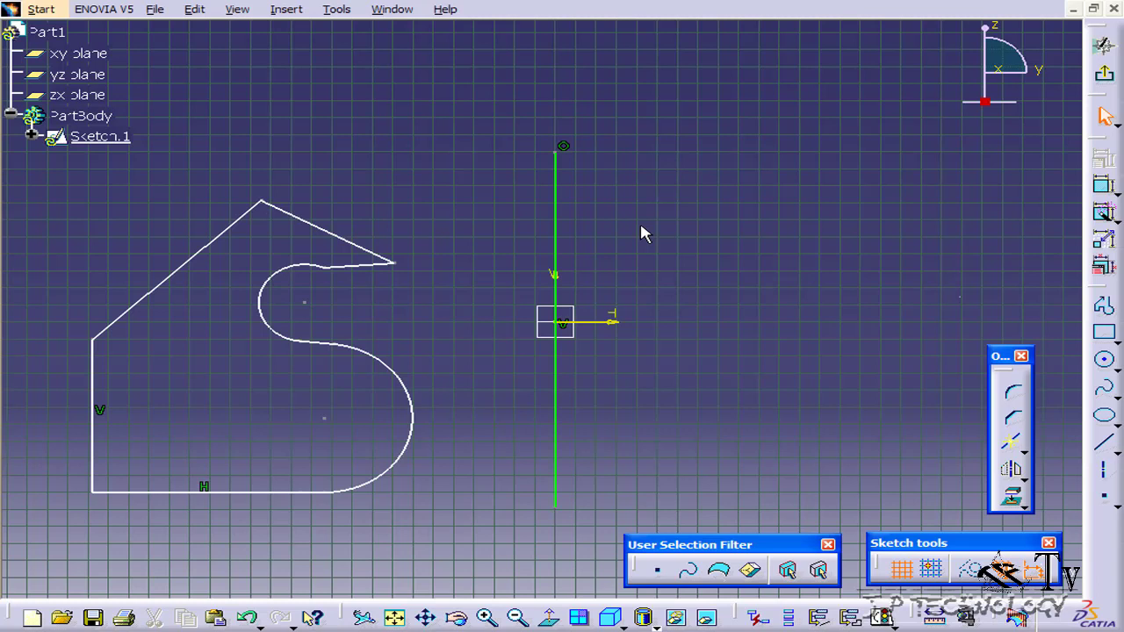
Convert the vertical line on the V axis into a construction element
{"action": "left_click", "coordinate": [554, 211]}
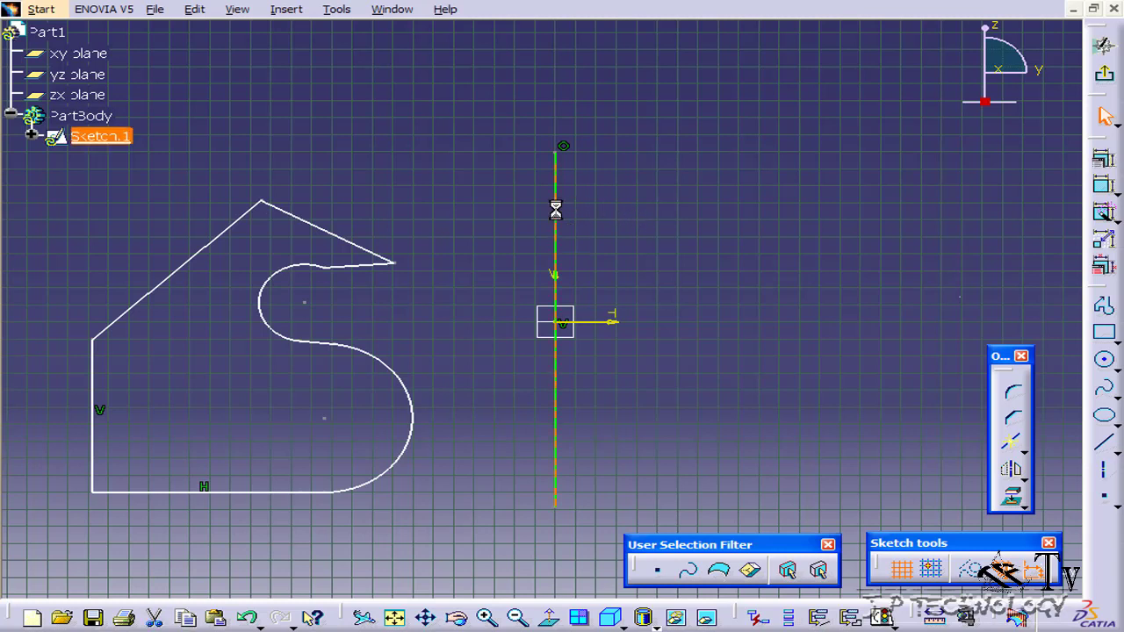
{"action": "left_click", "coordinate": [970, 572]}
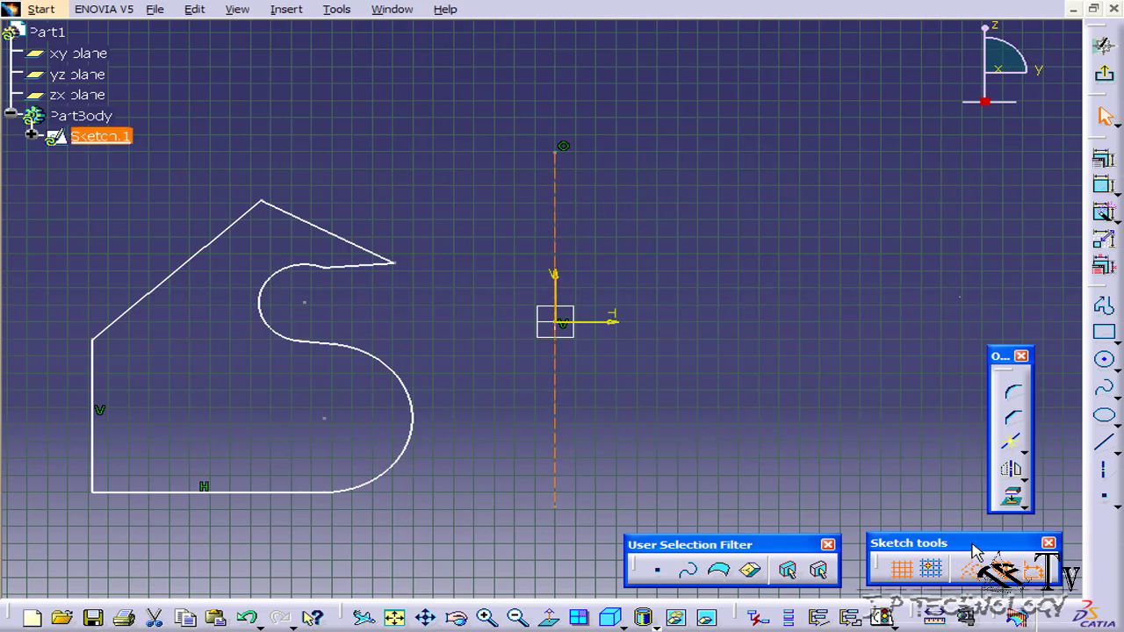
{"action": "left_click", "coordinate": [869, 439]}
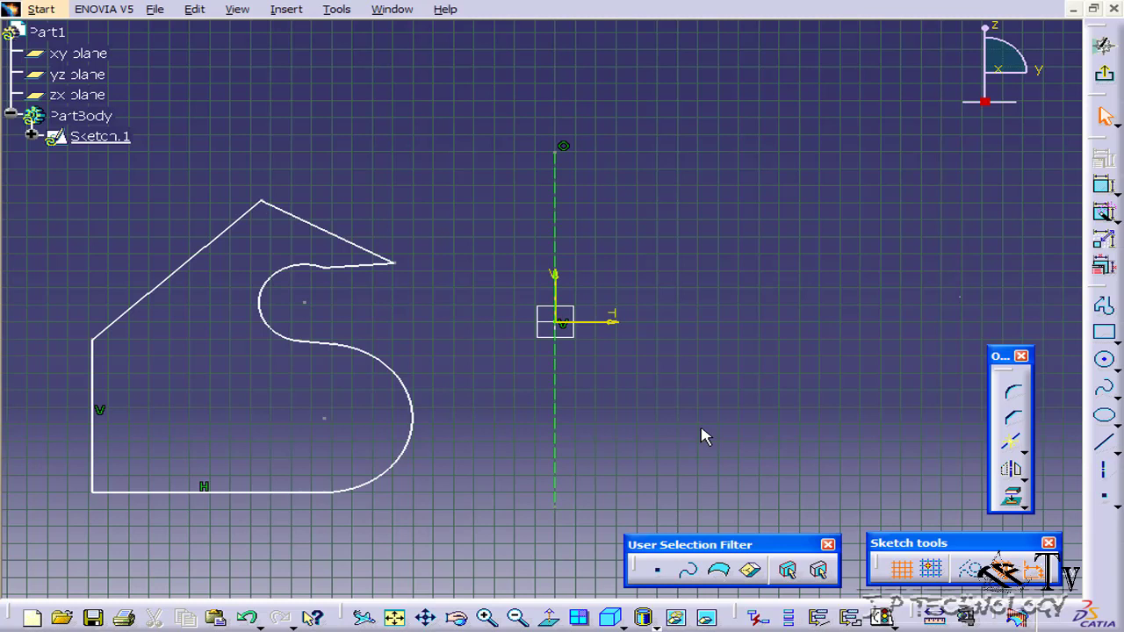
{"action": "left_click", "coordinate": [562, 233]}
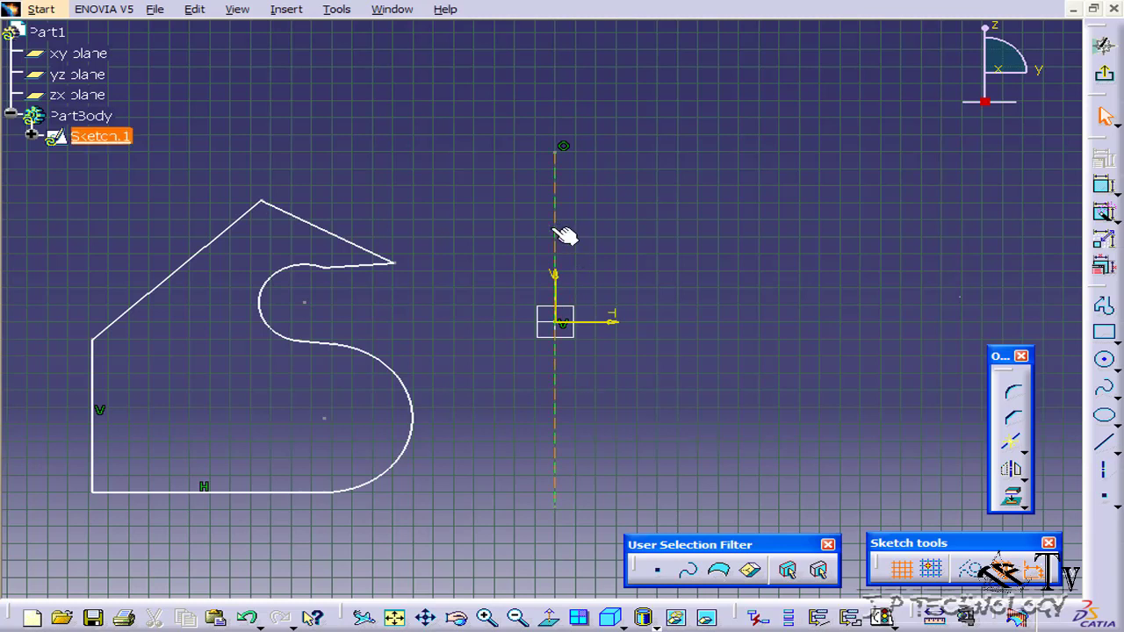
{"action": "left_click", "coordinate": [988, 386]}
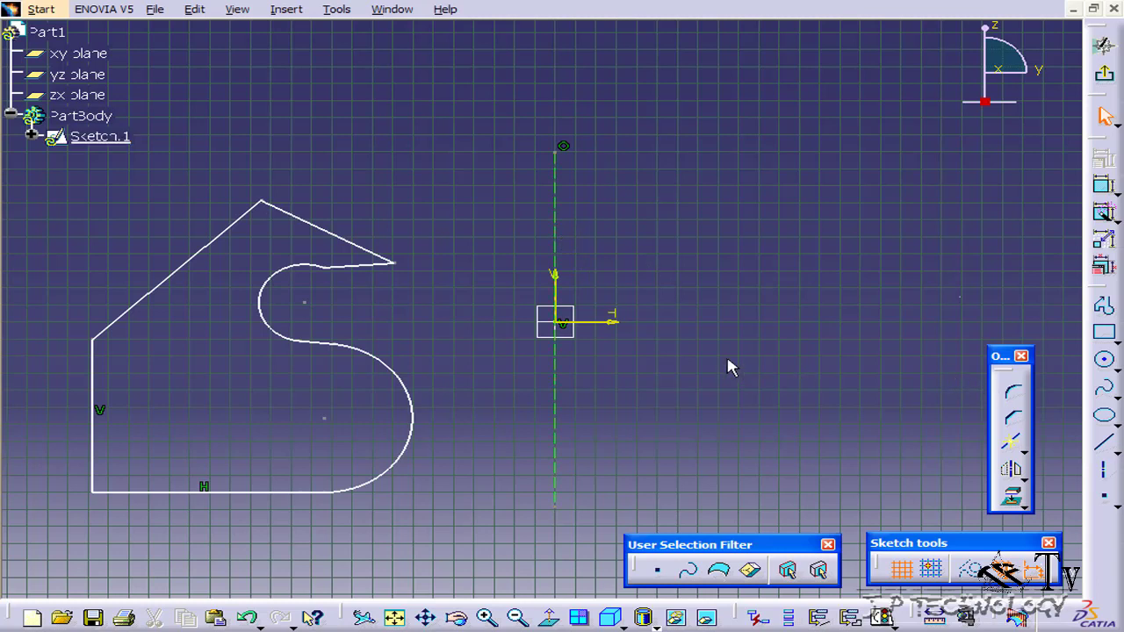
Flip the whole closed profile across the vertical construction line to the positive H side using Symmetry
{"action": "mouse_move", "coordinate": [48, 164]}
{"action": "left_mouse_down"}
{"action": "mouse_move", "coordinate": [186, 238]}
{"action": "mouse_move", "coordinate": [481, 548]}
{"action": "left_mouse_up"}
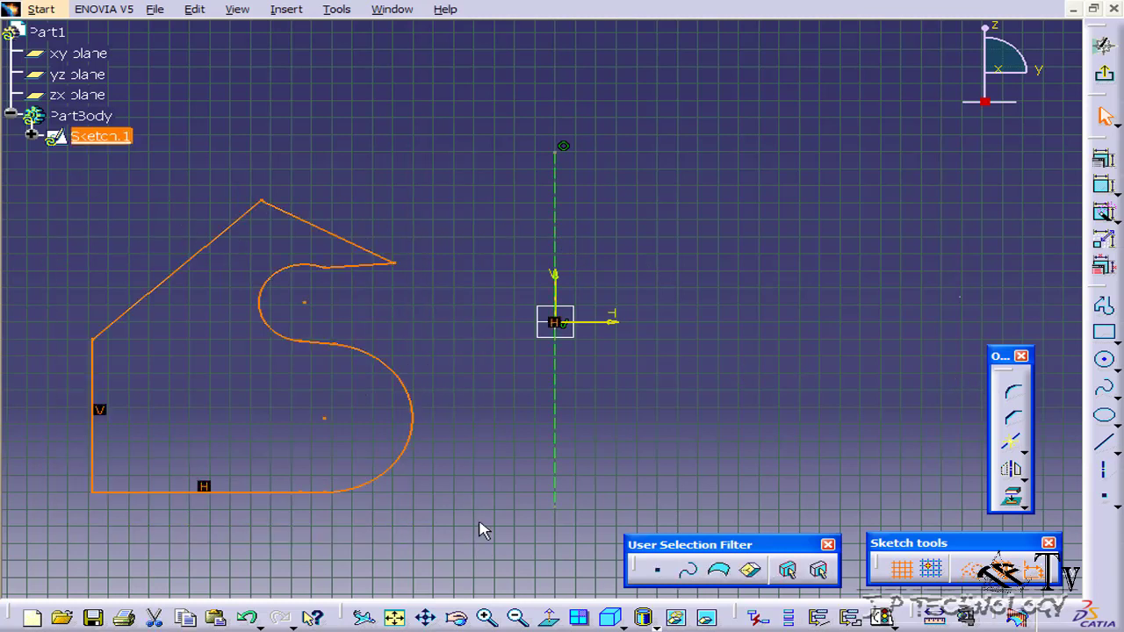
{"action": "left_click", "coordinate": [1016, 472]}
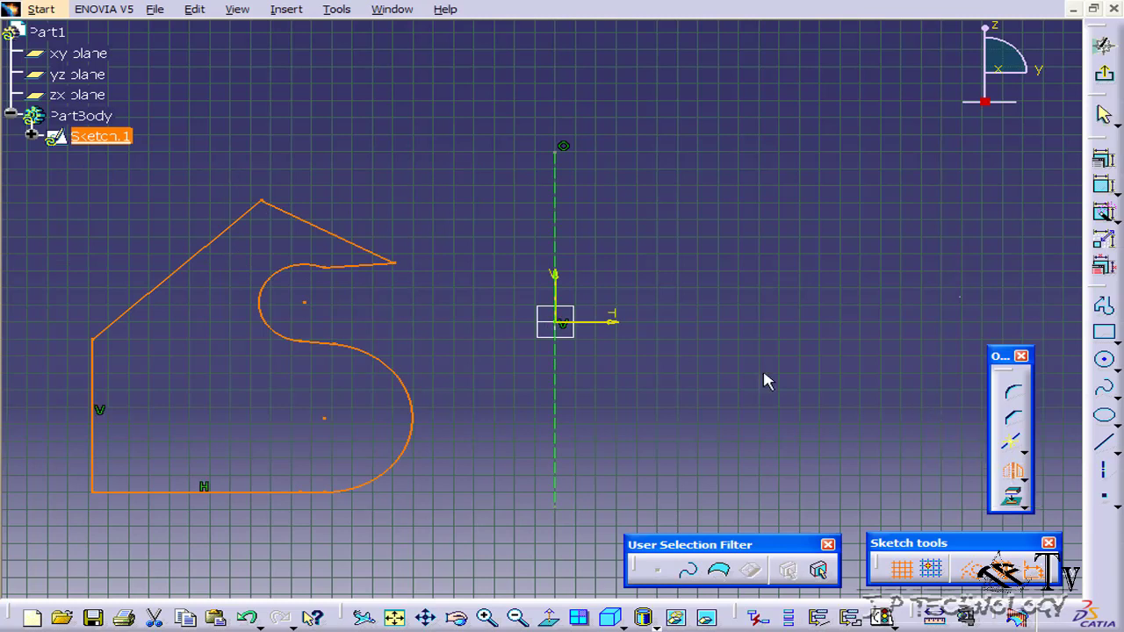
{"action": "left_click", "coordinate": [564, 213]}
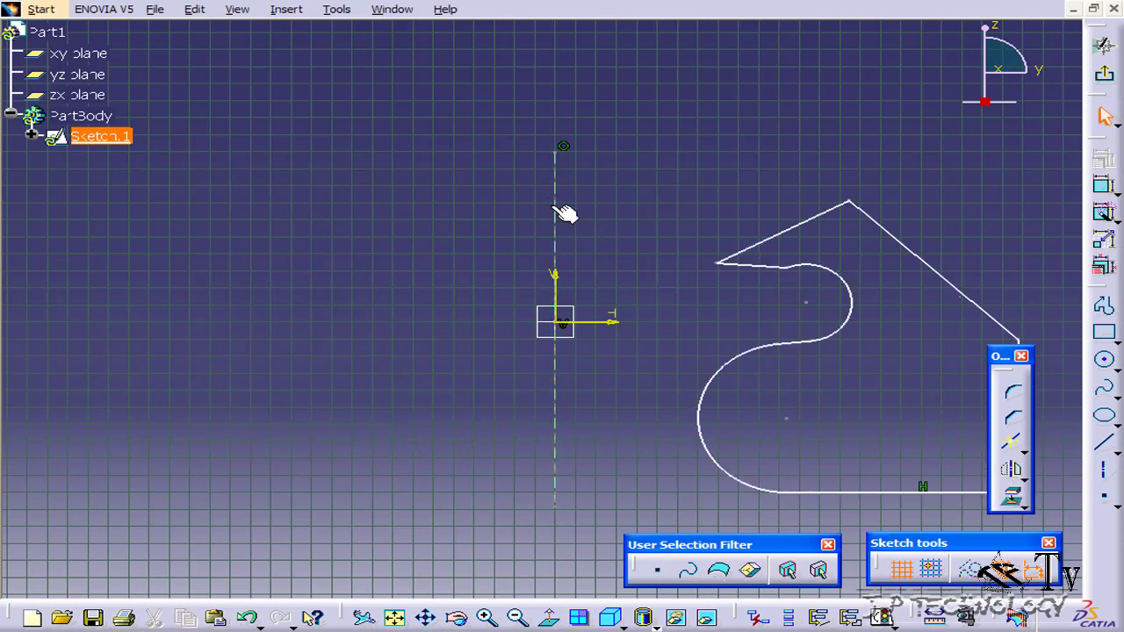
Apply Symmetry again to the whole profile about the construction line, returning it to the negative H side
{"action": "middle_click_drag", "start_coordinate": [713, 184], "coordinate": [730, 261]}
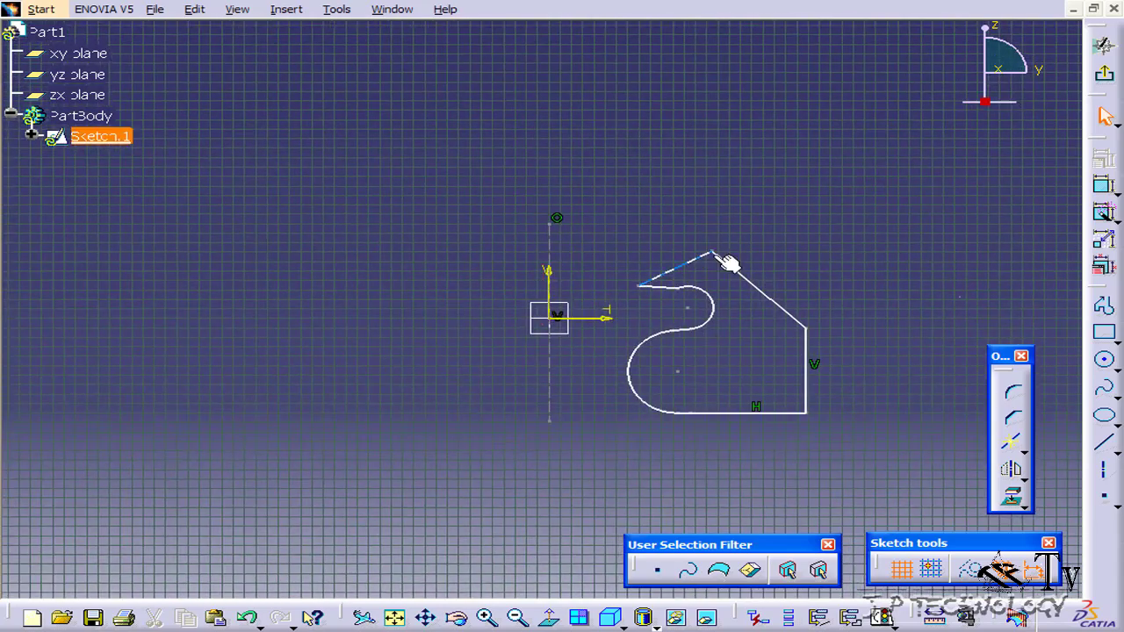
{"action": "middle_click_drag", "start_coordinate": [759, 304], "coordinate": [721, 270]}
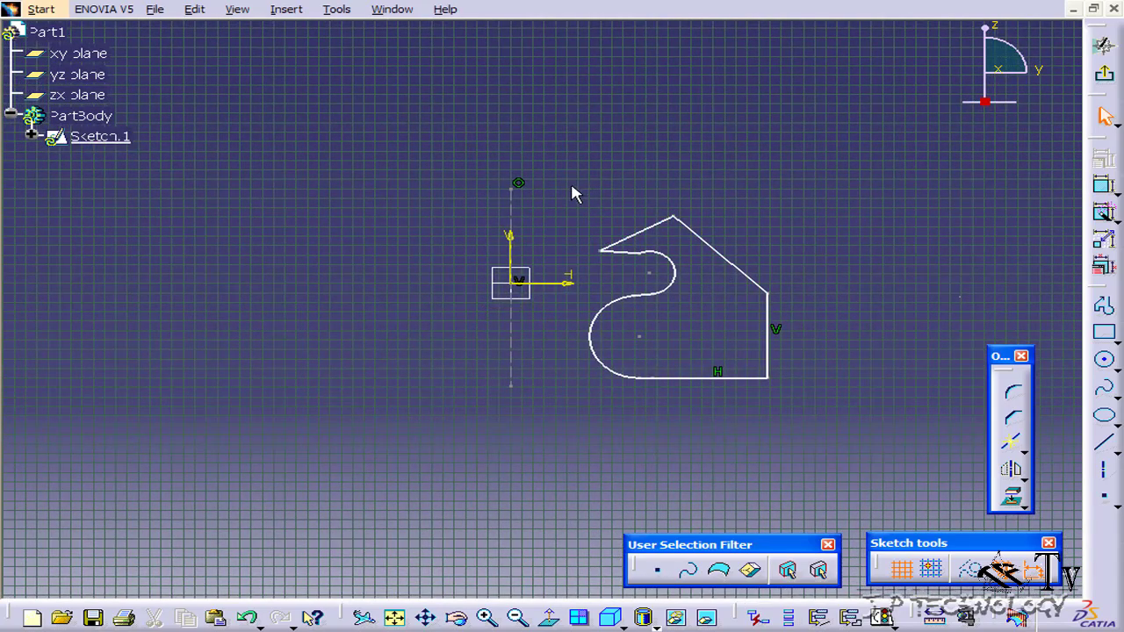
{"action": "mouse_move", "coordinate": [573, 184]}
{"action": "left_mouse_down"}
{"action": "mouse_move", "coordinate": [750, 321]}
{"action": "mouse_move", "coordinate": [864, 445]}
{"action": "left_mouse_up"}
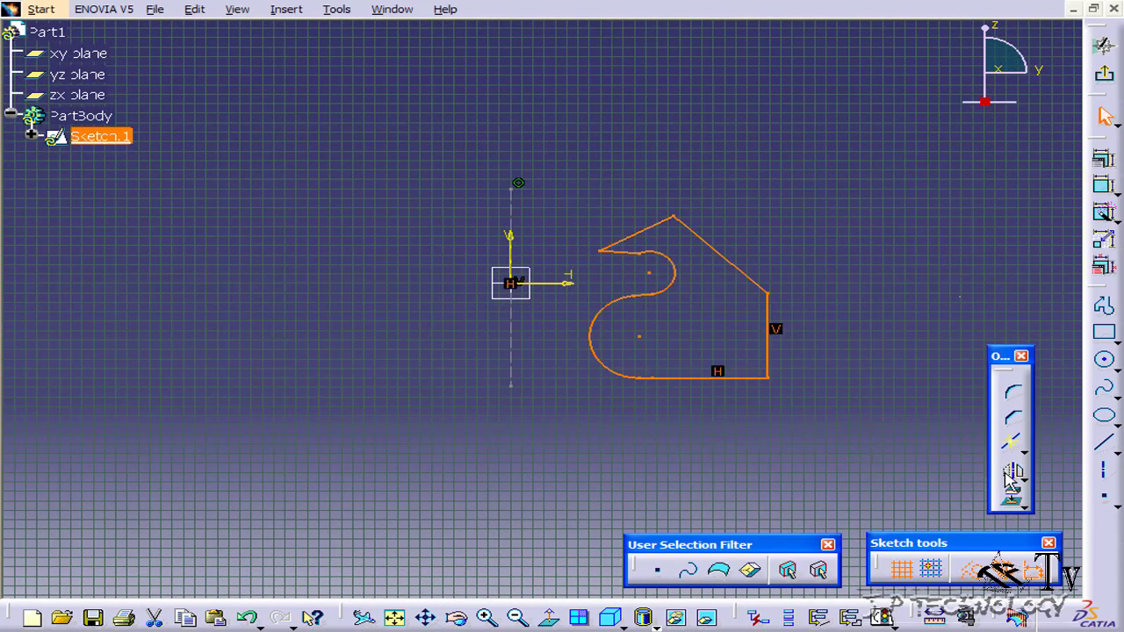
{"action": "left_click", "coordinate": [1011, 470]}
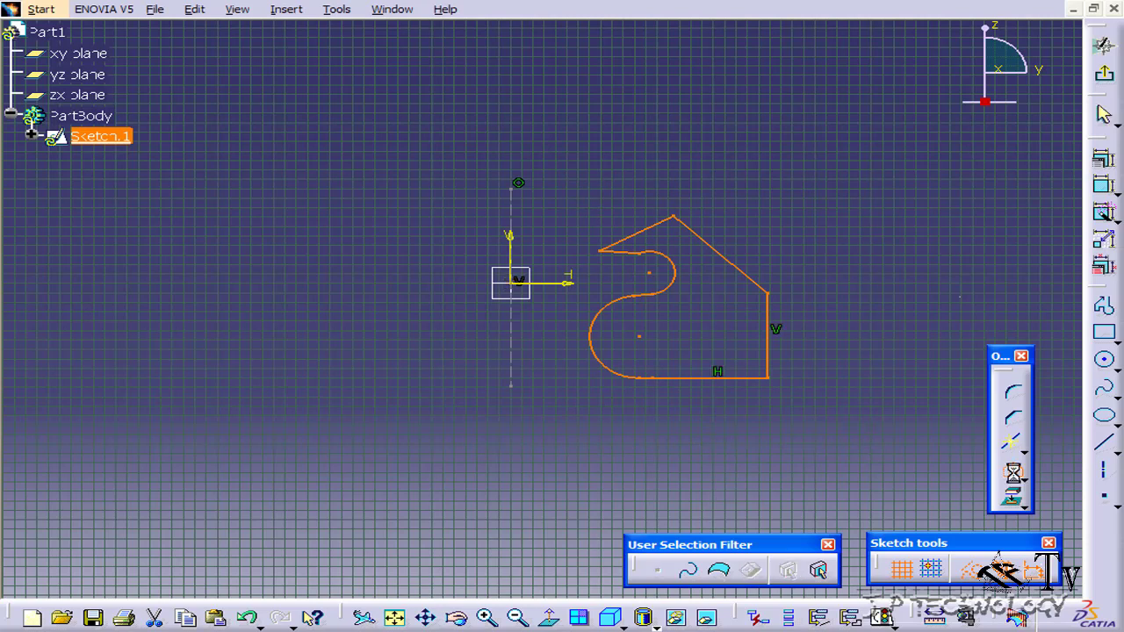
{"action": "left_click", "coordinate": [511, 333]}
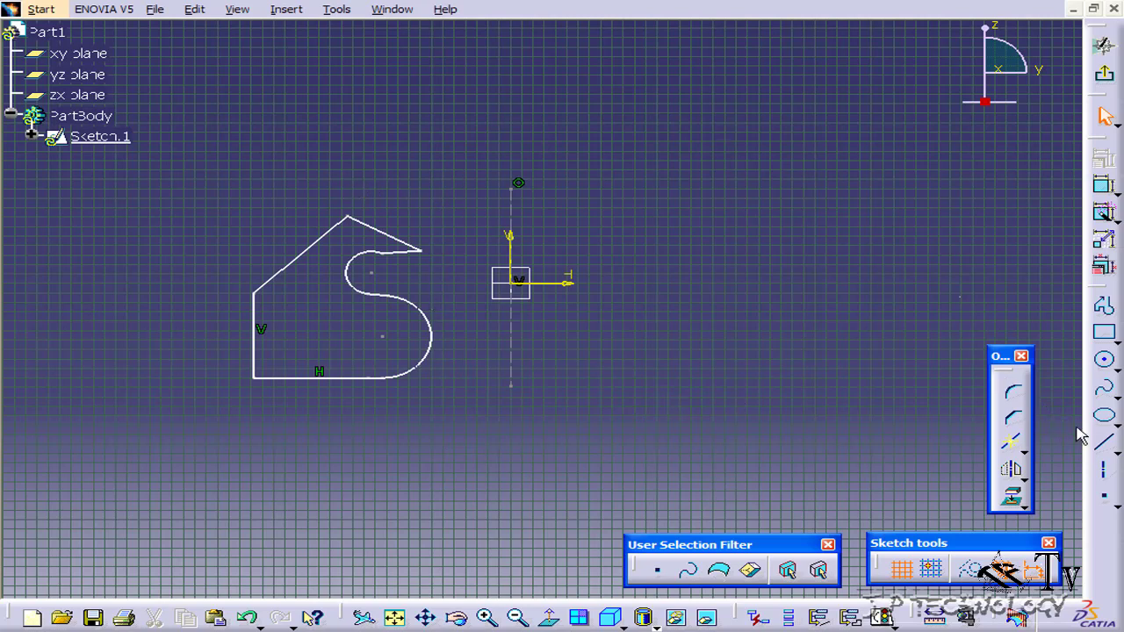
Draw a horizontal line just above the closed profile, spanning slightly beyond the profile's width
{"action": "left_click", "coordinate": [1103, 443]}
{"action": "left_click", "coordinate": [219, 181]}
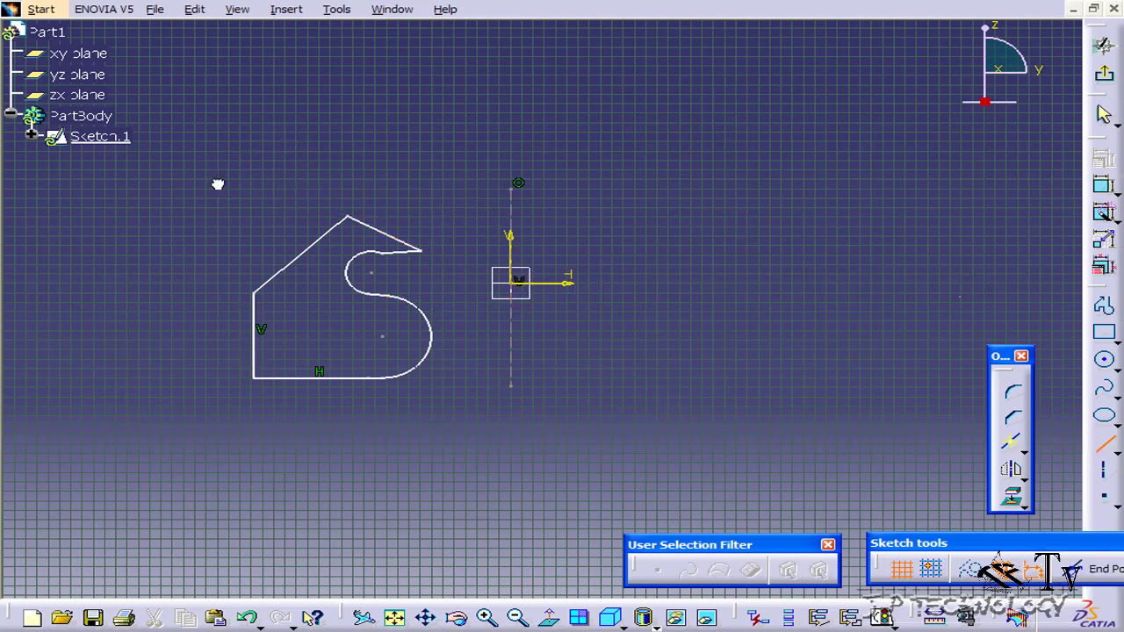
{"action": "left_click", "coordinate": [457, 181]}
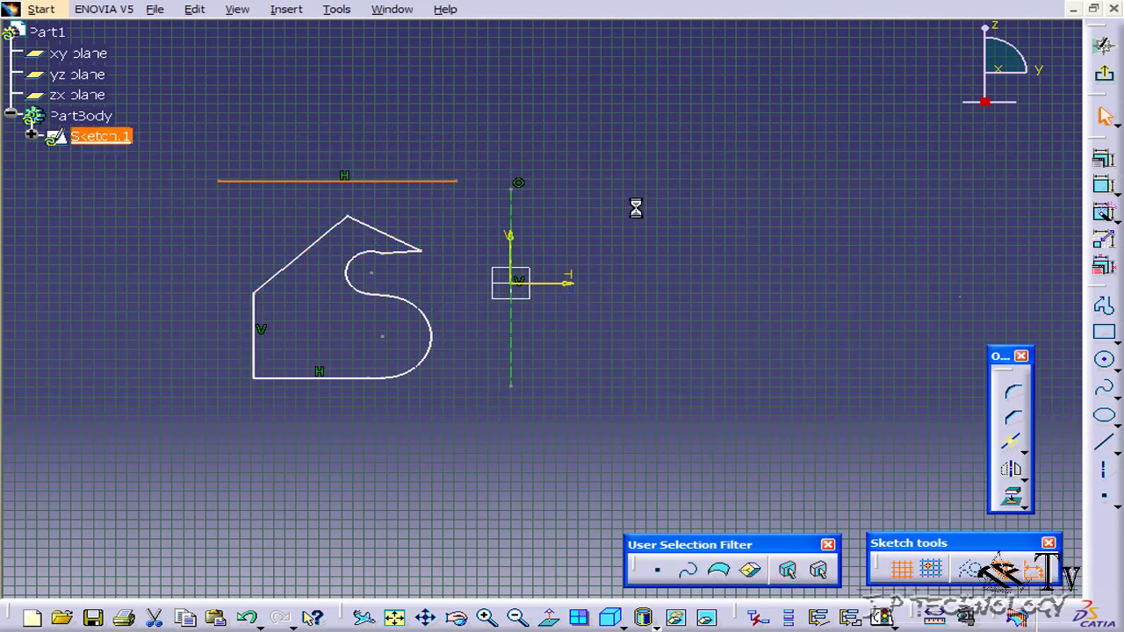
Draw a separate line sloping downward away from the axis, on the side of the construction line opposite the profile
{"action": "left_click", "coordinate": [1108, 440]}
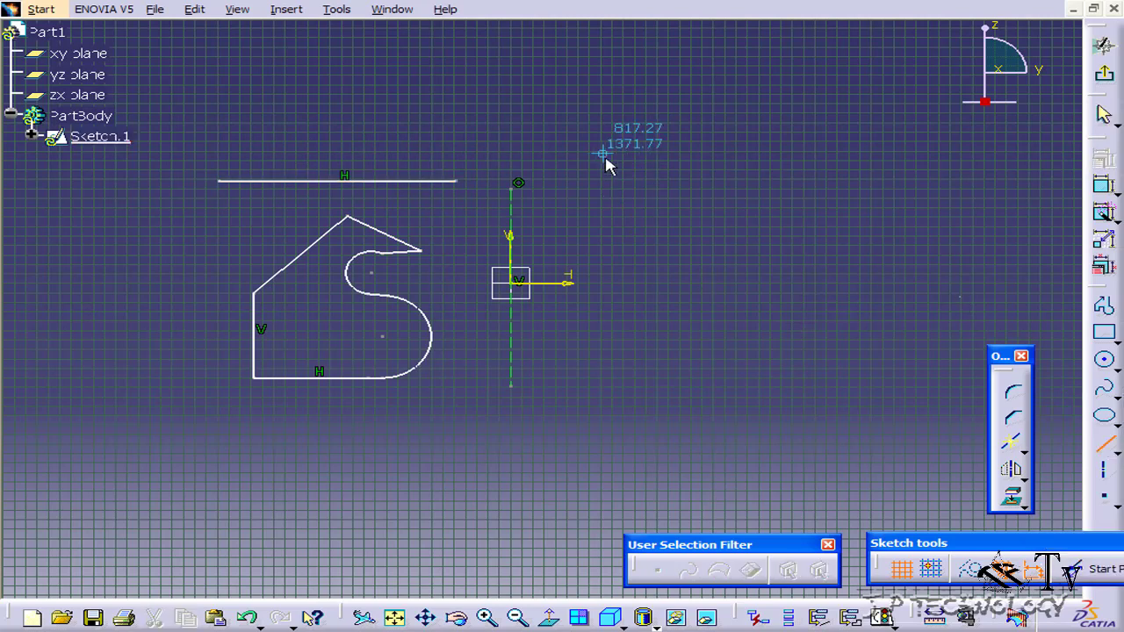
{"action": "left_click", "coordinate": [694, 204]}
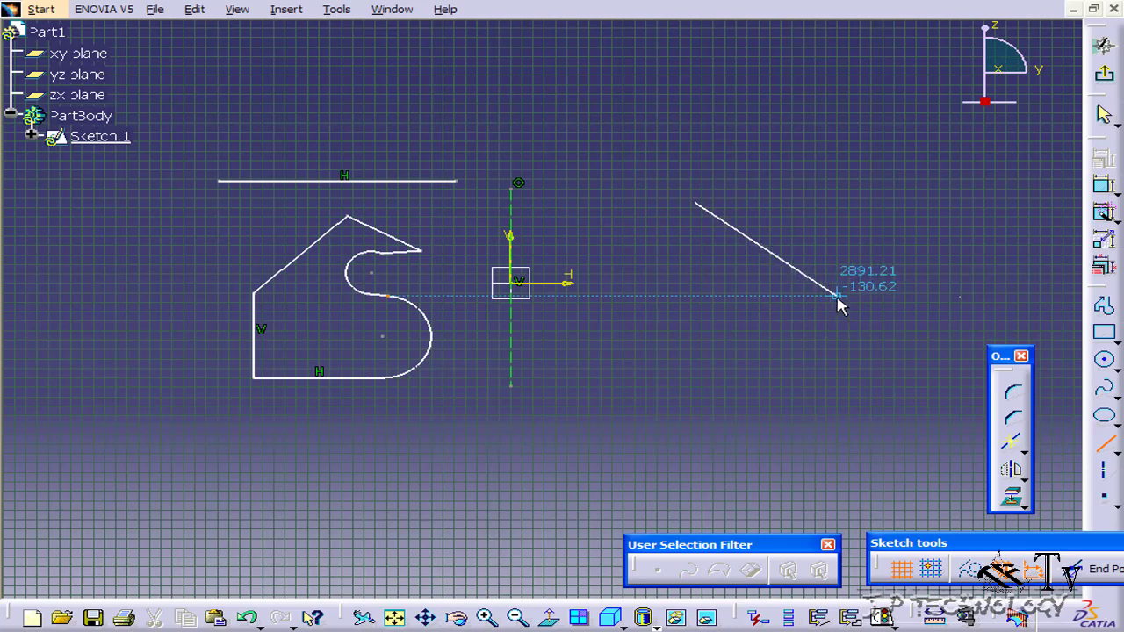
{"action": "left_click", "coordinate": [832, 307]}
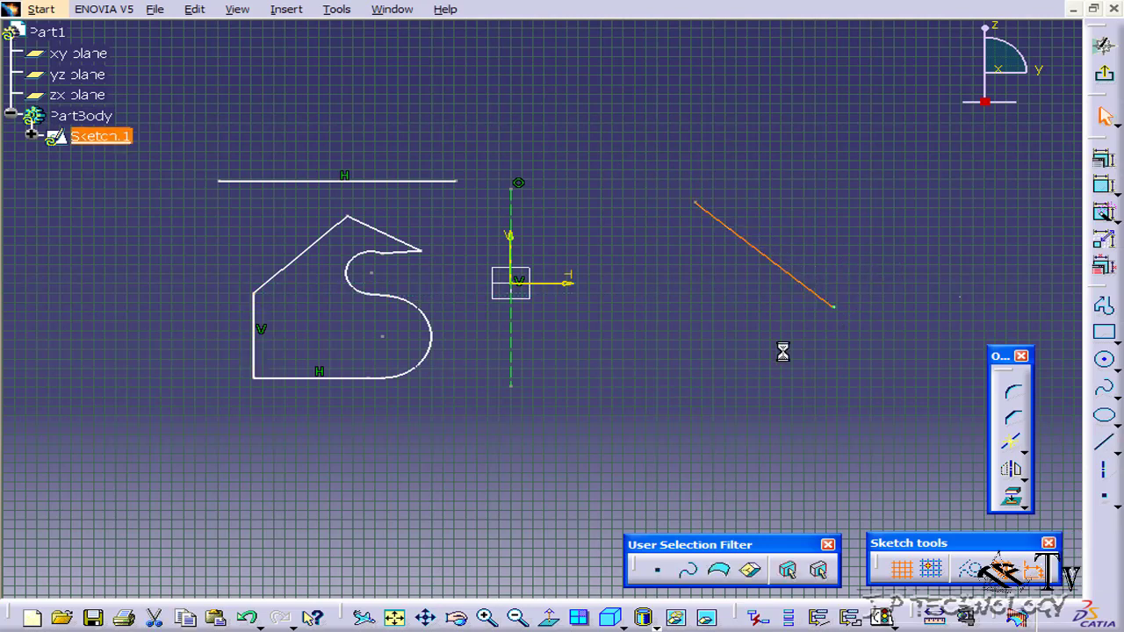
{"action": "left_click", "coordinate": [699, 395]}
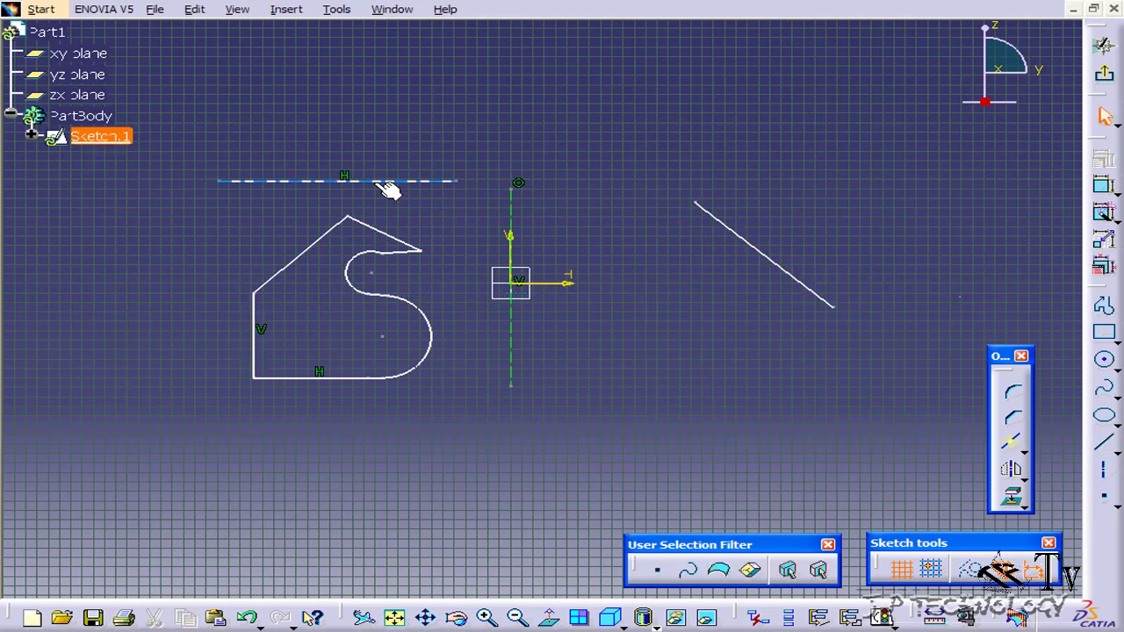
Constrain the angle between the sloping line and the vertical construction line, setting it to 45 degrees
{"action": "left_click", "coordinate": [1104, 188]}
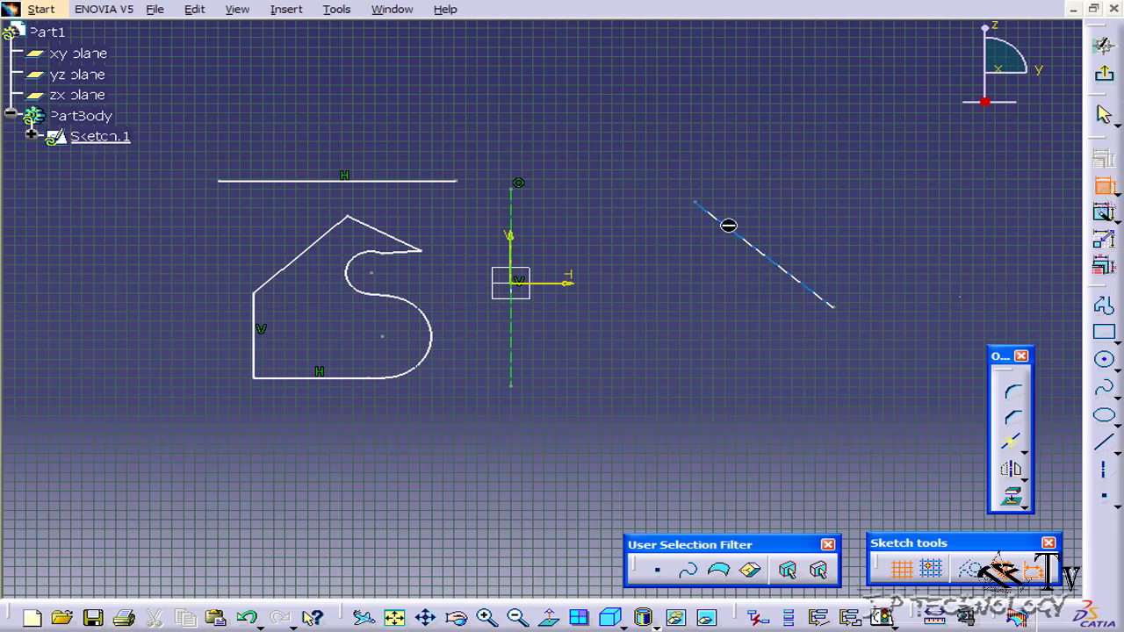
{"action": "left_click", "coordinate": [732, 232]}
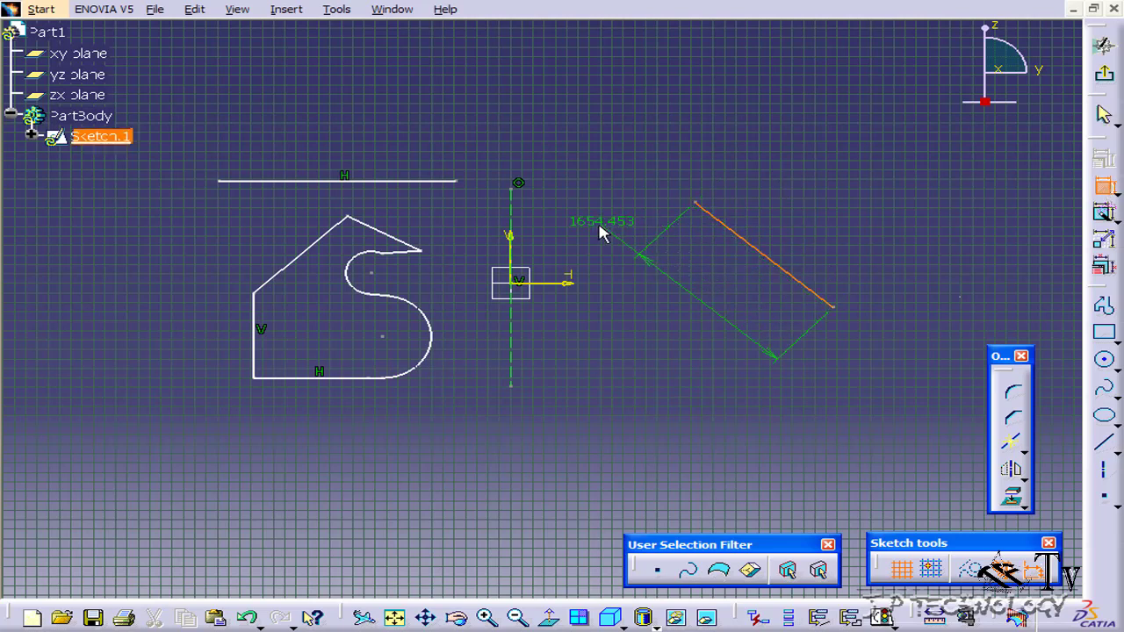
{"action": "left_click", "coordinate": [513, 220]}
{"action": "left_click", "coordinate": [617, 343]}
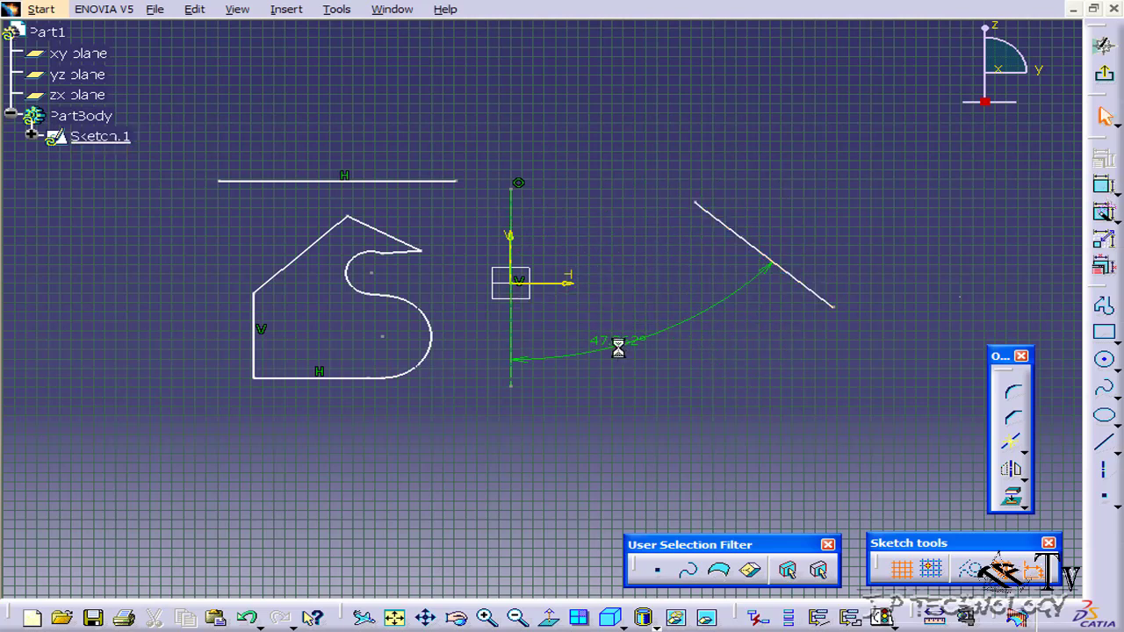
{"action": "double_click", "coordinate": [625, 340]}
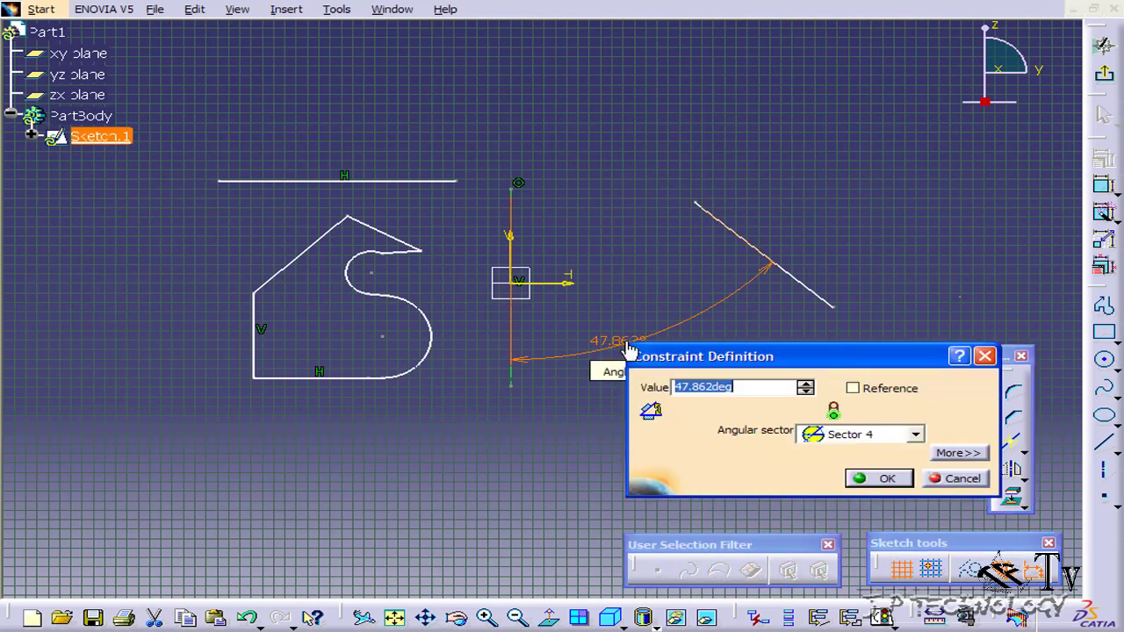
{"action": "type", "text": "45"}
{"action": "key", "text": "Return"}
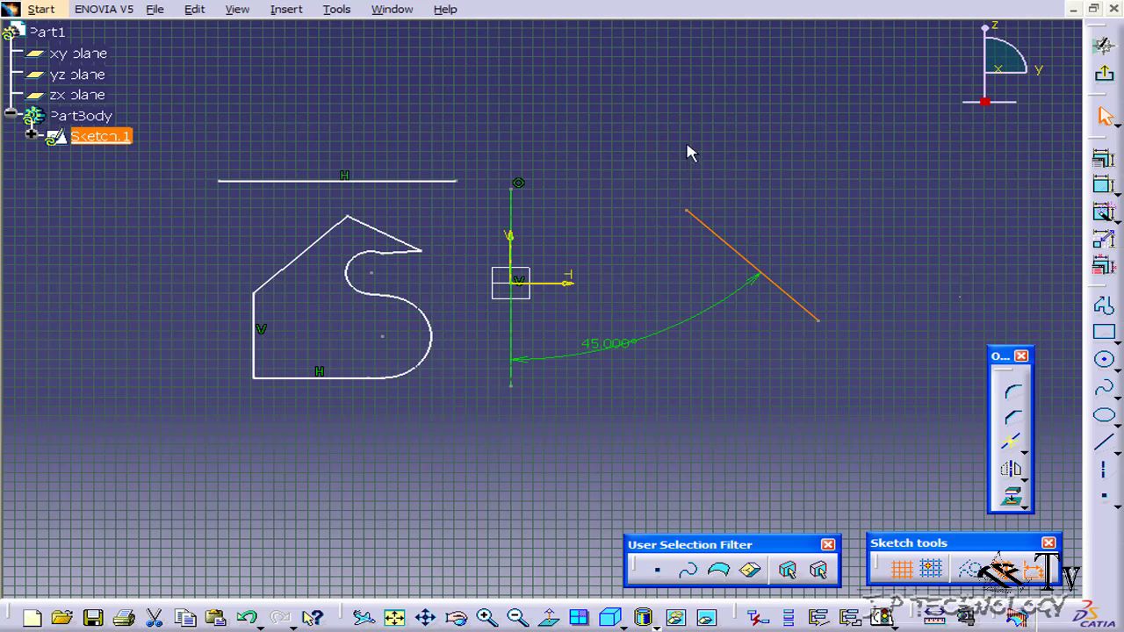
Convert the sloping line and the horizontal line above the profile into construction elements
{"action": "left_click", "coordinate": [387, 182], "text": "ctrl"}
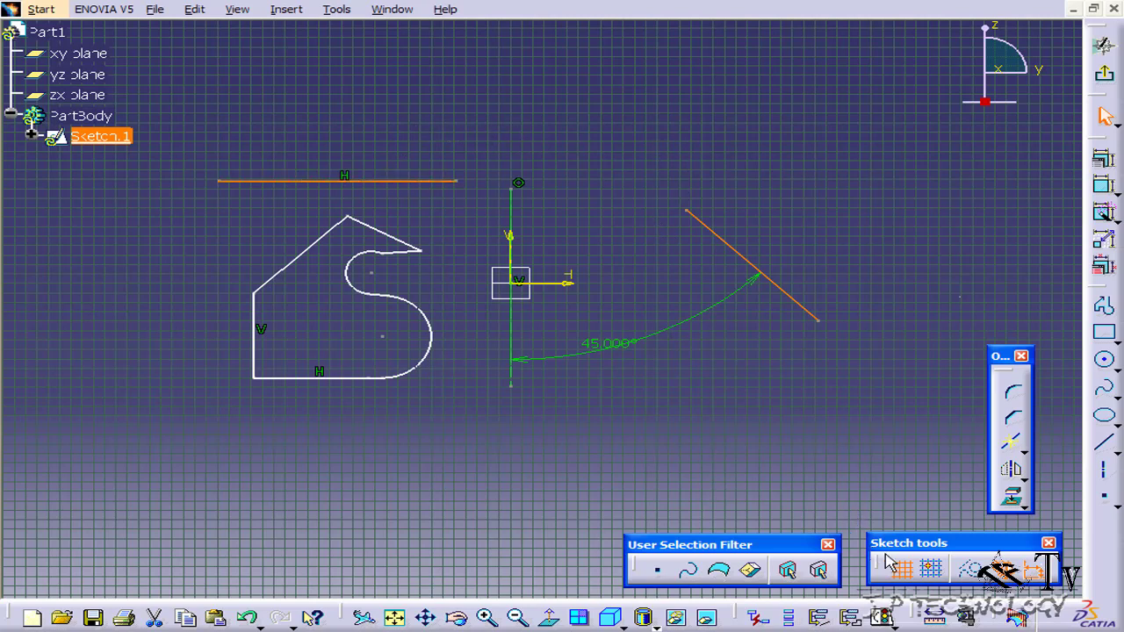
{"action": "left_click", "coordinate": [968, 572]}
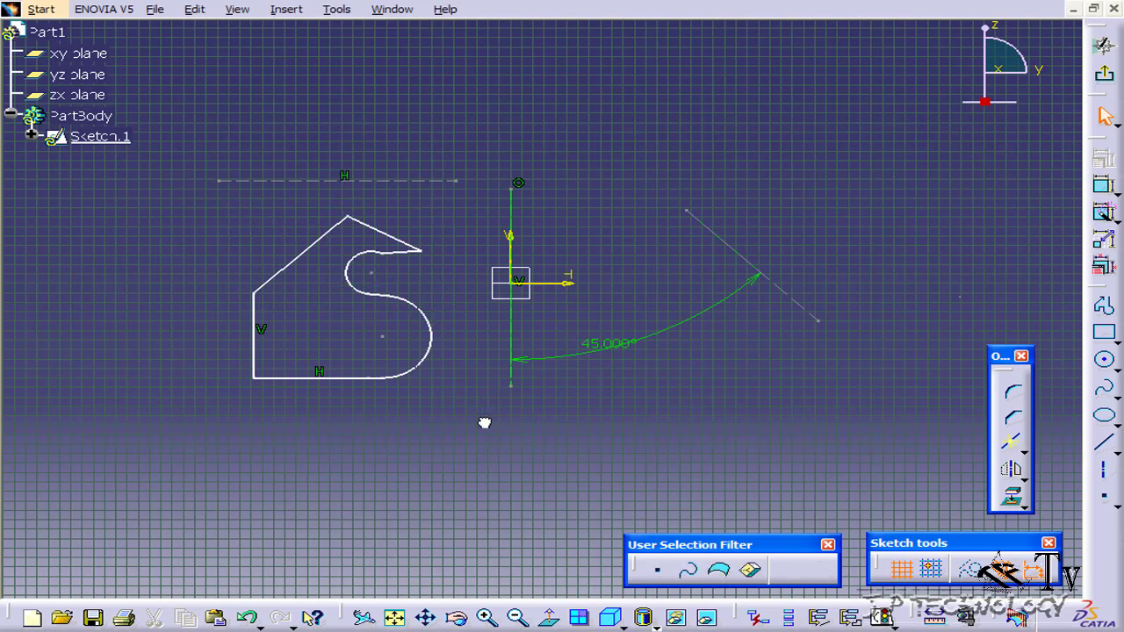
Flip the whole closed profile upward across the horizontal construction line using Symmetry
{"action": "left_click_drag", "start_coordinate": [220, 197], "coordinate": [502, 448]}
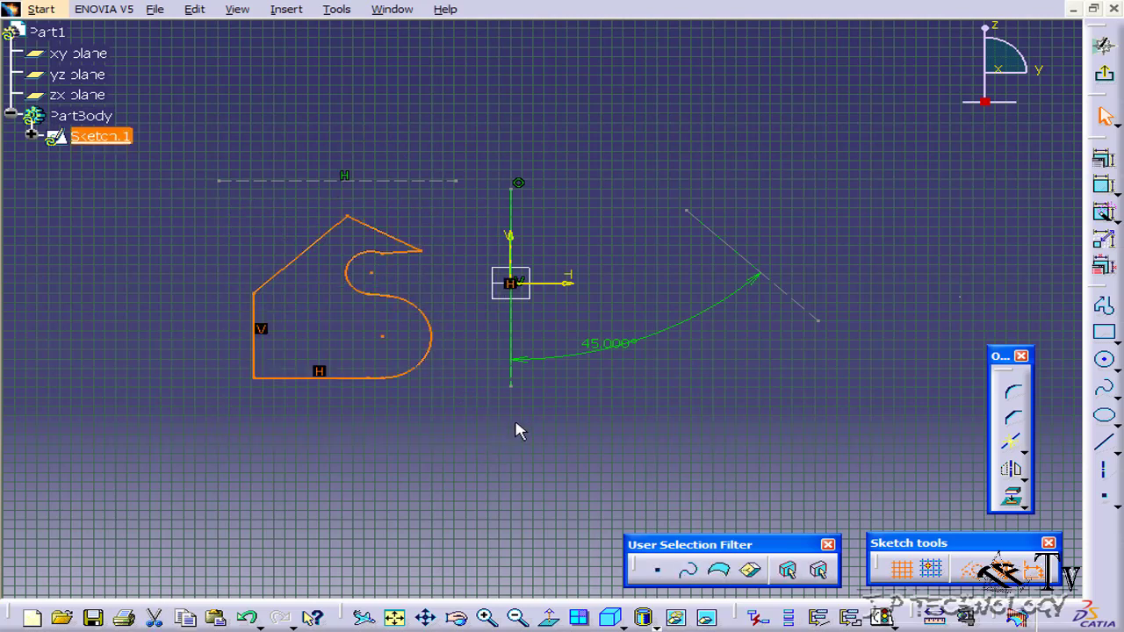
{"action": "left_click", "coordinate": [1012, 469]}
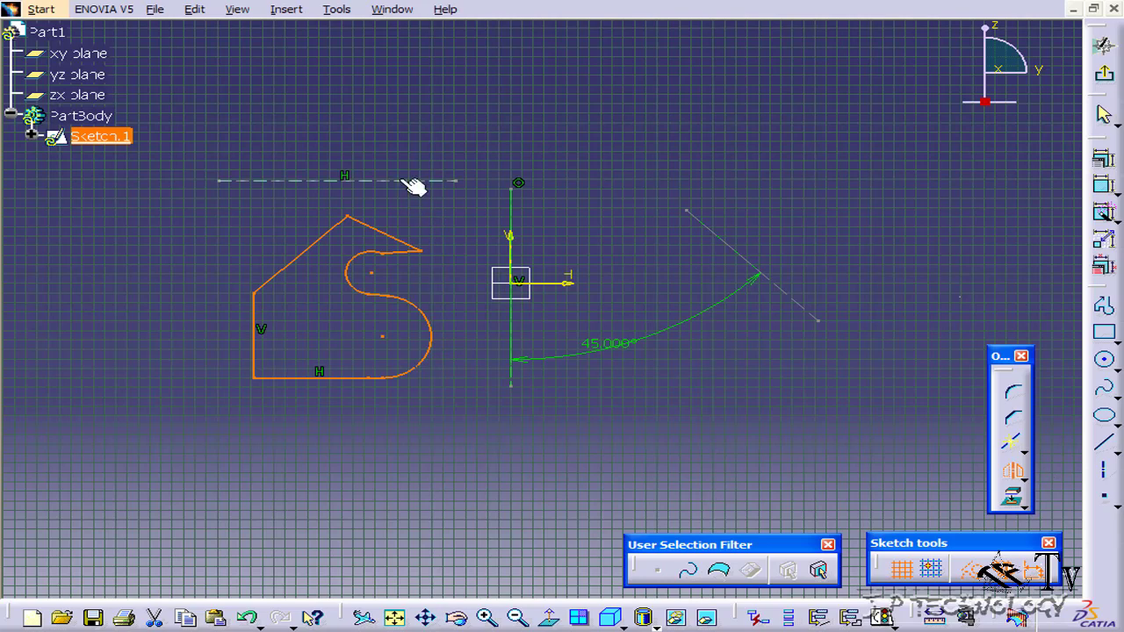
{"action": "left_click", "coordinate": [414, 181]}
Apply Symmetry again to the flipped profile about the horizontal construction line, returning it below that line
{"action": "middle_click_drag", "start_coordinate": [393, 258], "coordinate": [393, 301]}
{"action": "left_click_drag", "start_coordinate": [312, 60], "coordinate": [524, 208]}
{"action": "left_click", "coordinate": [1011, 469]}
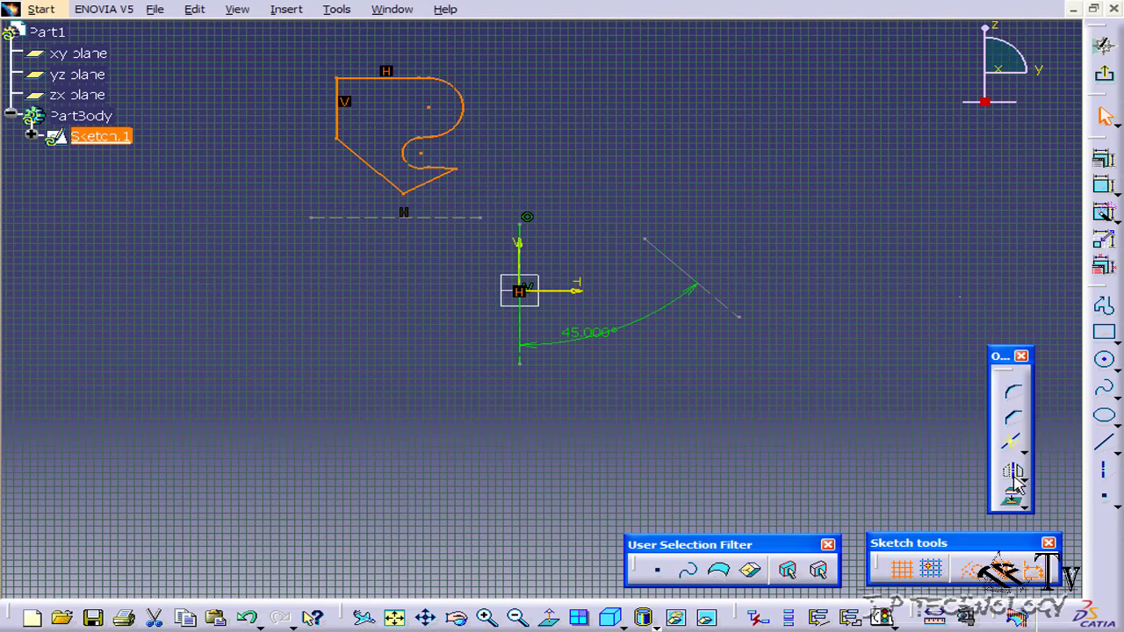
{"action": "left_click", "coordinate": [343, 216]}
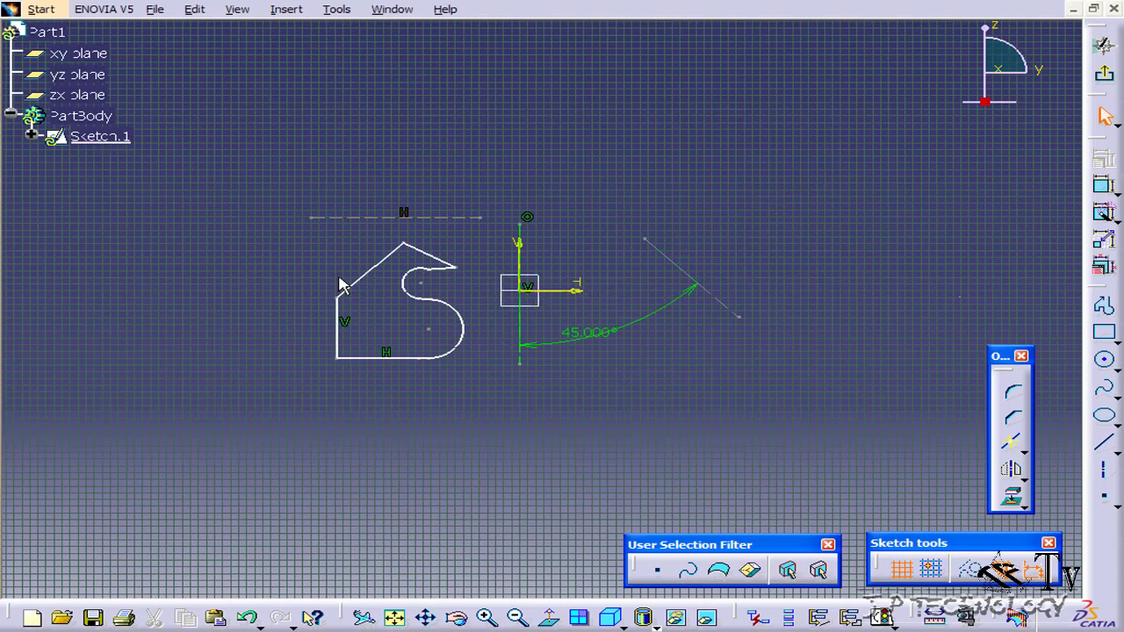
Flip the whole closed profile across the sloping 45-degree construction line using Symmetry
{"action": "mouse_move", "coordinate": [311, 241]}
{"action": "left_mouse_down"}
{"action": "mouse_move", "coordinate": [476, 327]}
{"action": "mouse_move", "coordinate": [481, 383]}
{"action": "left_mouse_up"}
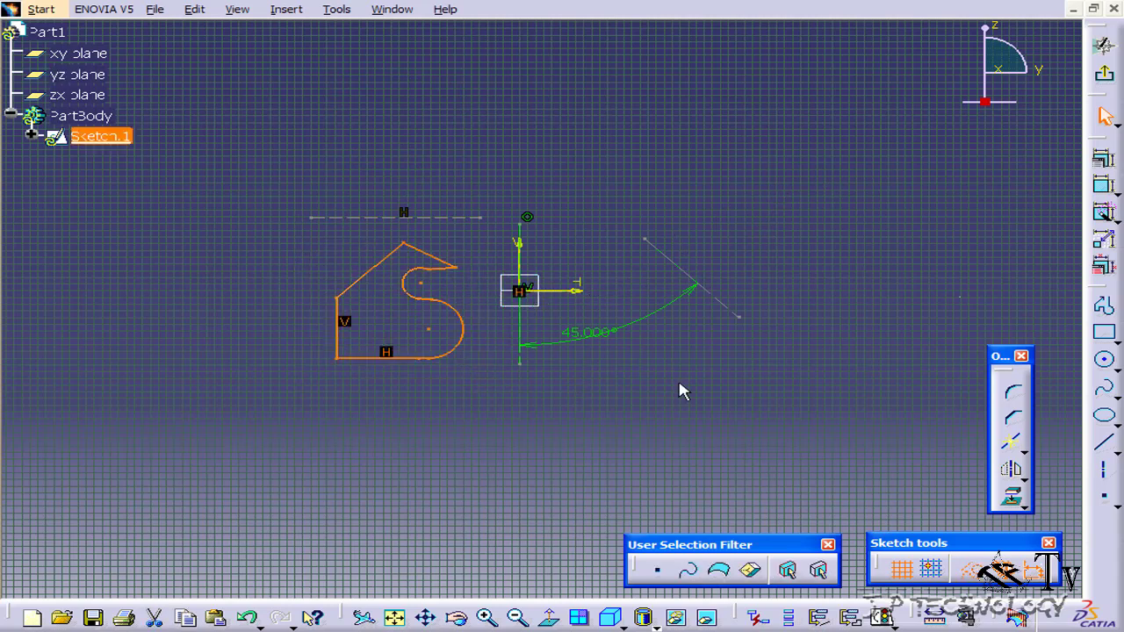
{"action": "left_click", "coordinate": [1008, 469]}
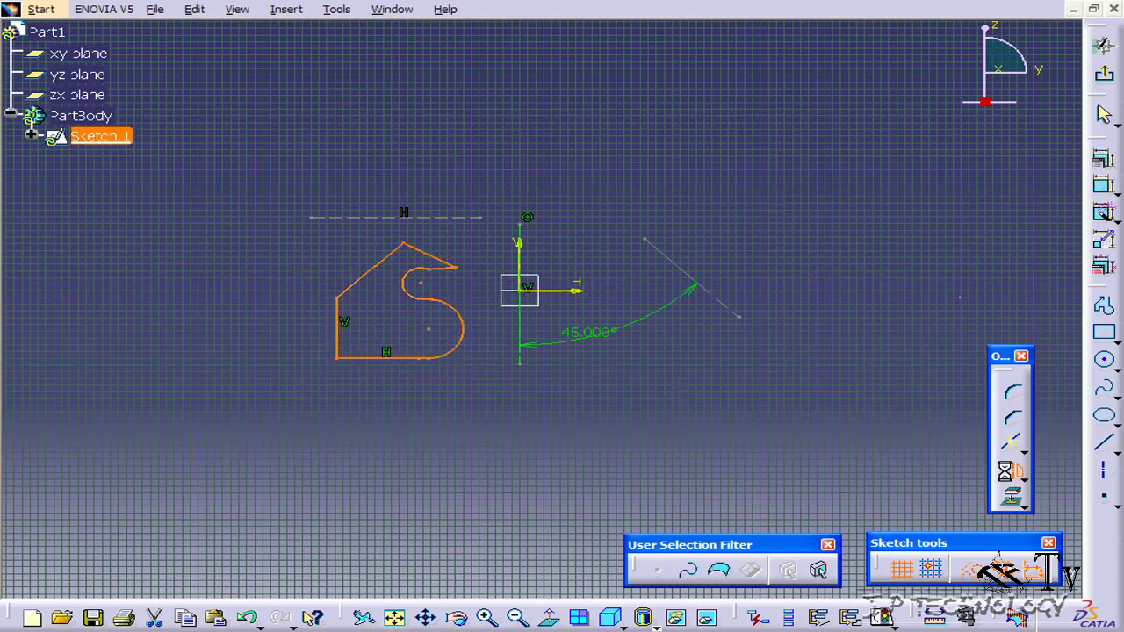
{"action": "left_click", "coordinate": [673, 261]}
Apply Symmetry again to the profile about the sloping construction line, bringing it back beneath the horizontal construction line
{"action": "mouse_move", "coordinate": [746, 210]}
{"action": "middle_mouse_down"}
{"action": "mouse_move", "coordinate": [715, 243]}
{"action": "mouse_move", "coordinate": [707, 288]}
{"action": "middle_mouse_up"}
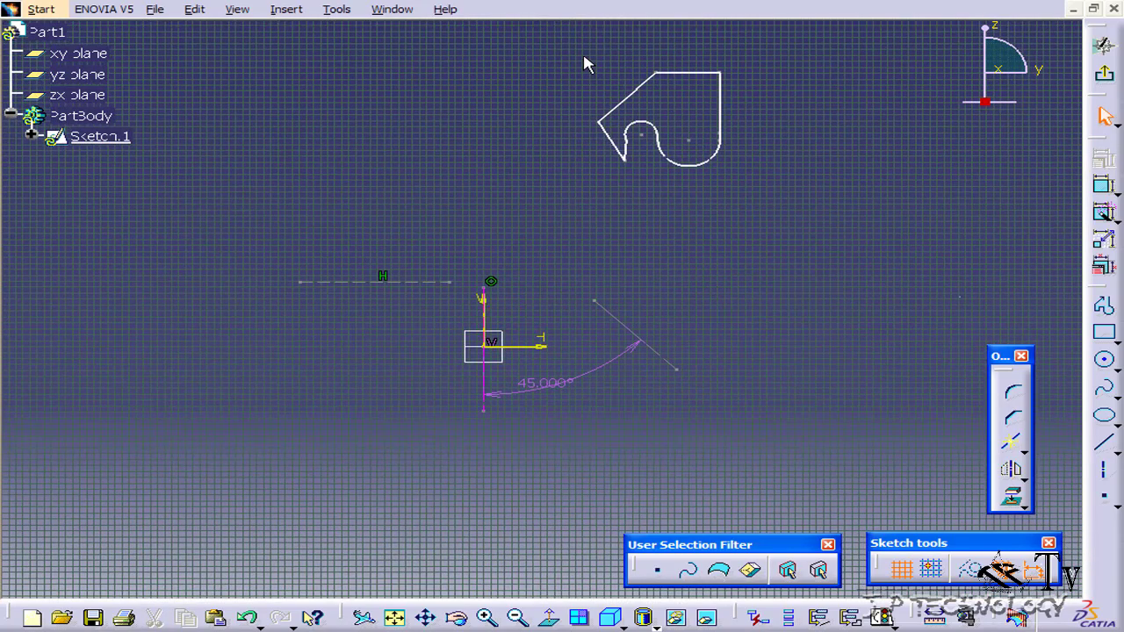
{"action": "left_click_drag", "start_coordinate": [571, 53], "coordinate": [804, 234]}
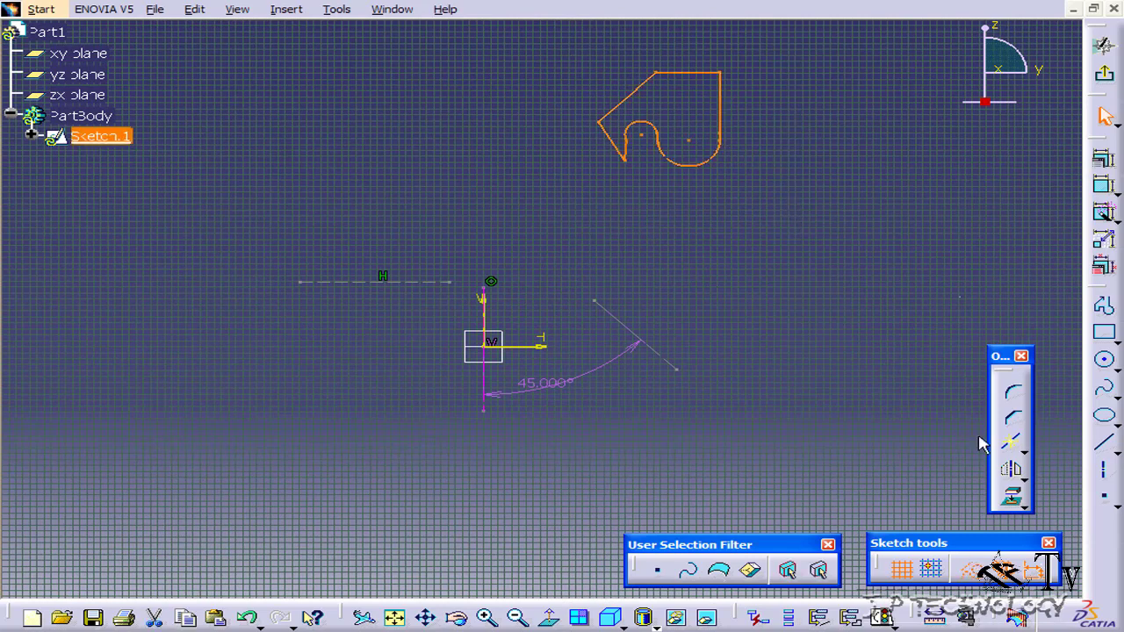
{"action": "left_click", "coordinate": [1011, 469]}
{"action": "left_click", "coordinate": [614, 318]}
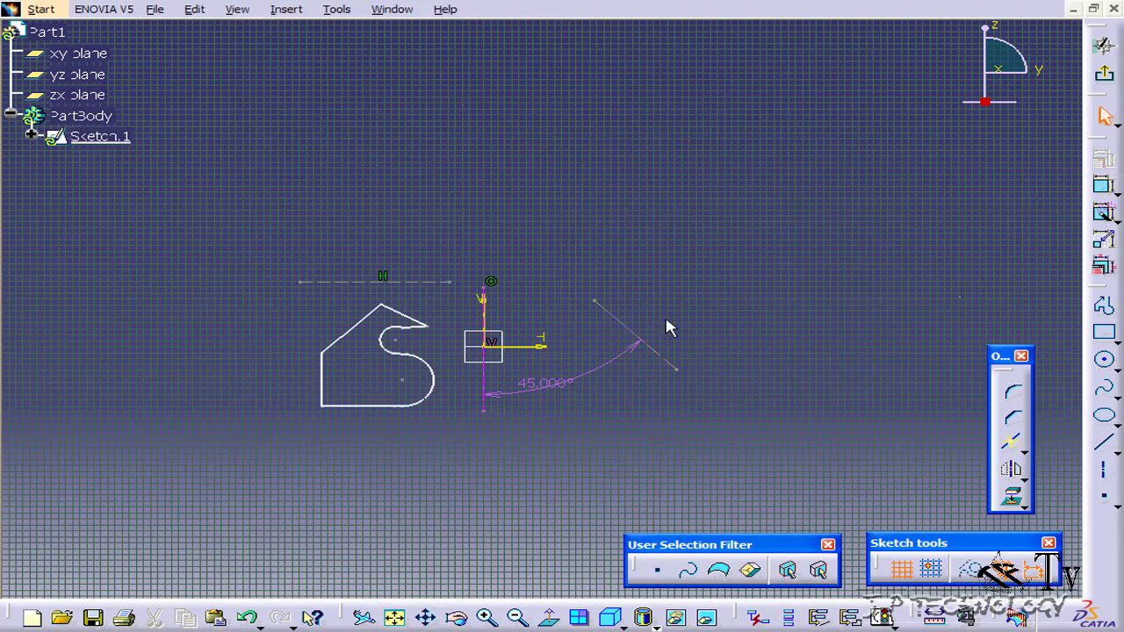
Draw a horizontal line a little below the closed profile, somewhat longer than the profile's width
{"action": "middle_click_drag", "start_coordinate": [543, 389], "coordinate": [576, 279]}
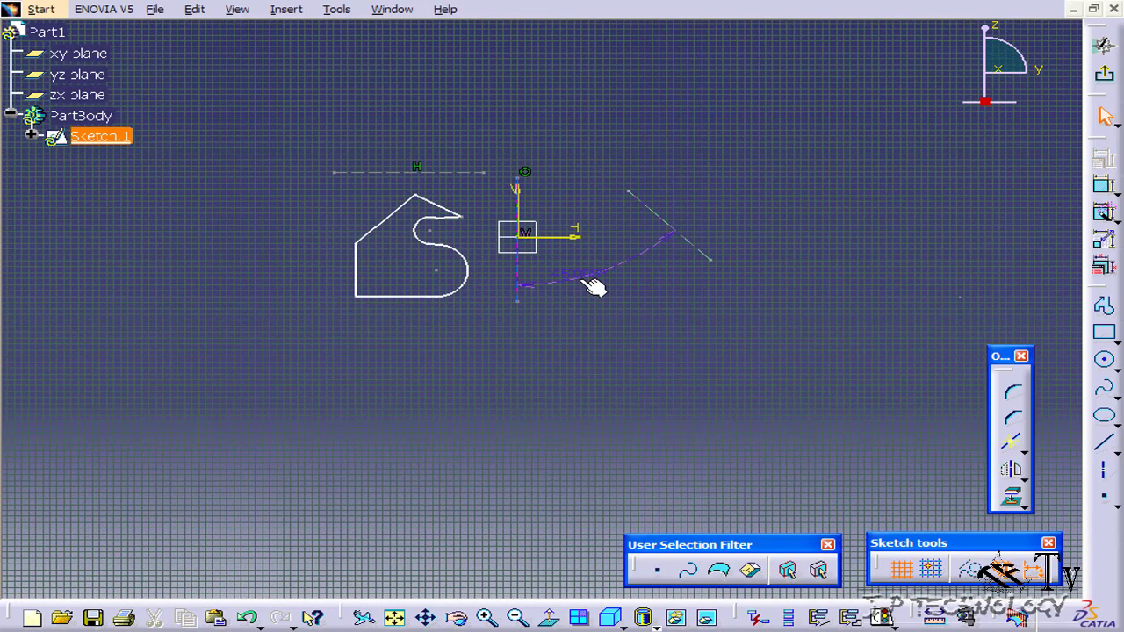
{"action": "left_click", "coordinate": [1106, 449]}
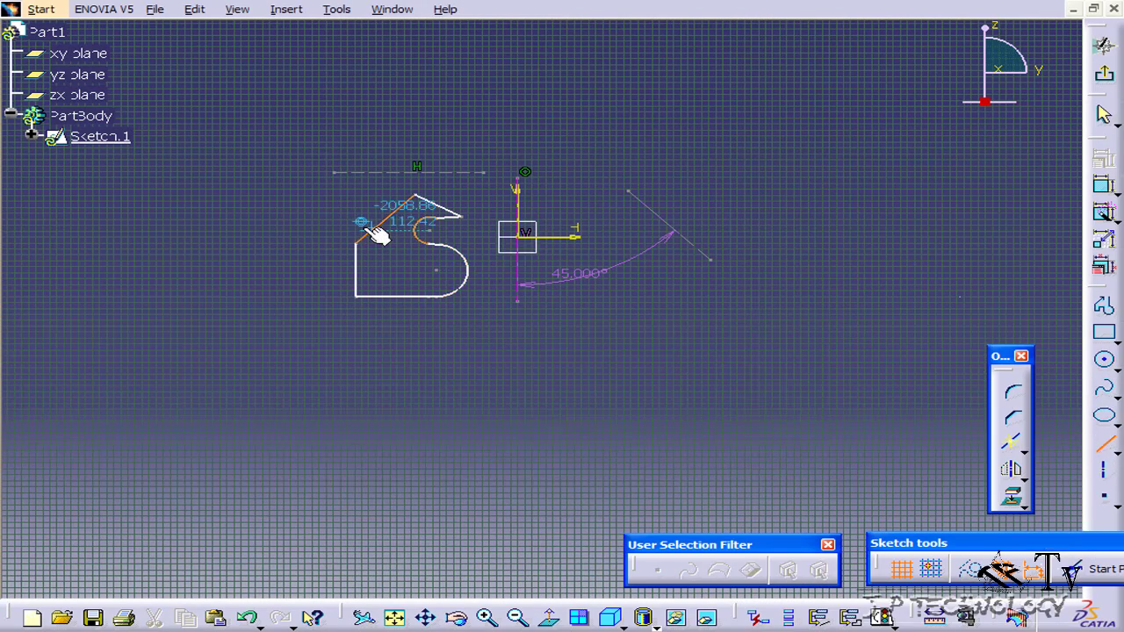
{"action": "left_click", "coordinate": [461, 361]}
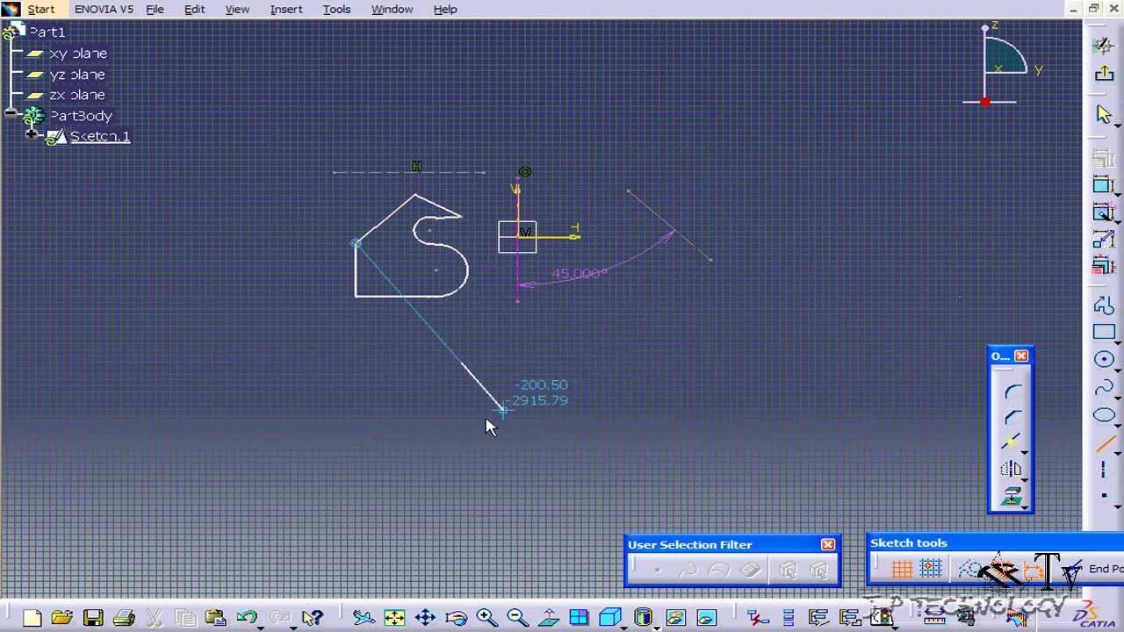
{"action": "left_click", "coordinate": [303, 362]}
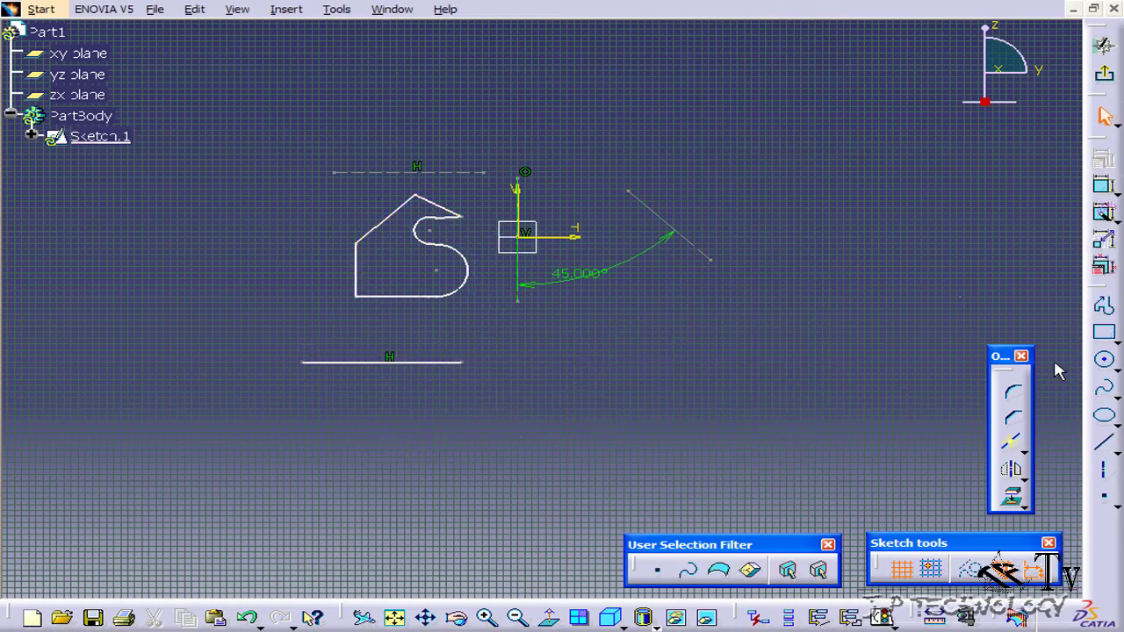
Flip only the new horizontal line below the profile across the horizontal construction line using Symmetry
{"action": "left_click", "coordinate": [407, 363]}
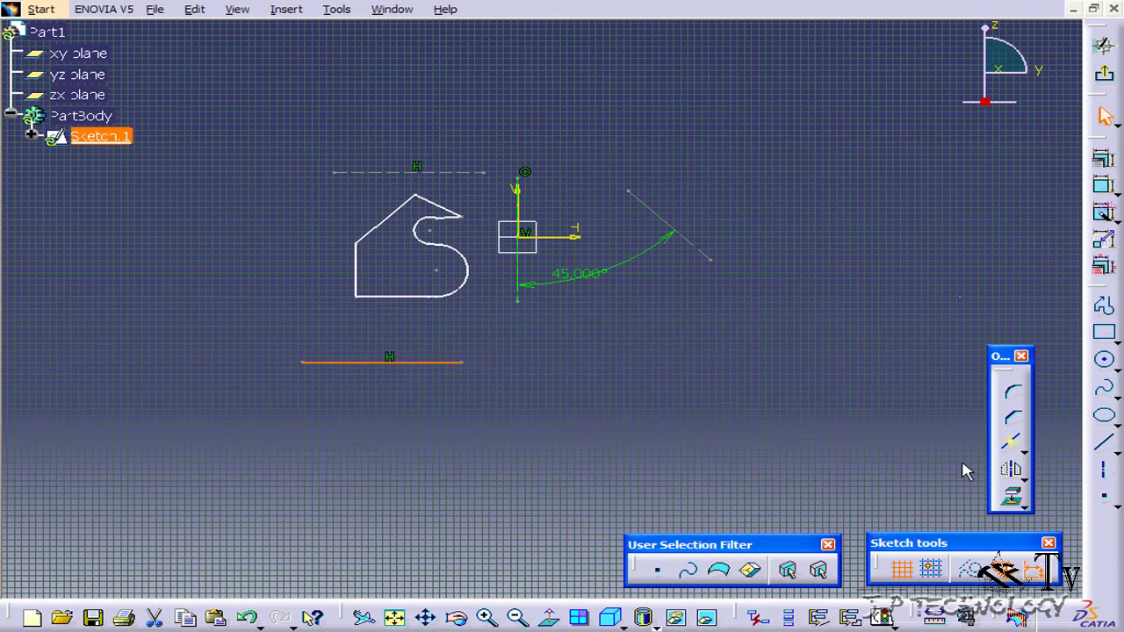
{"action": "left_click", "coordinate": [1012, 474]}
{"action": "left_click", "coordinate": [404, 173]}
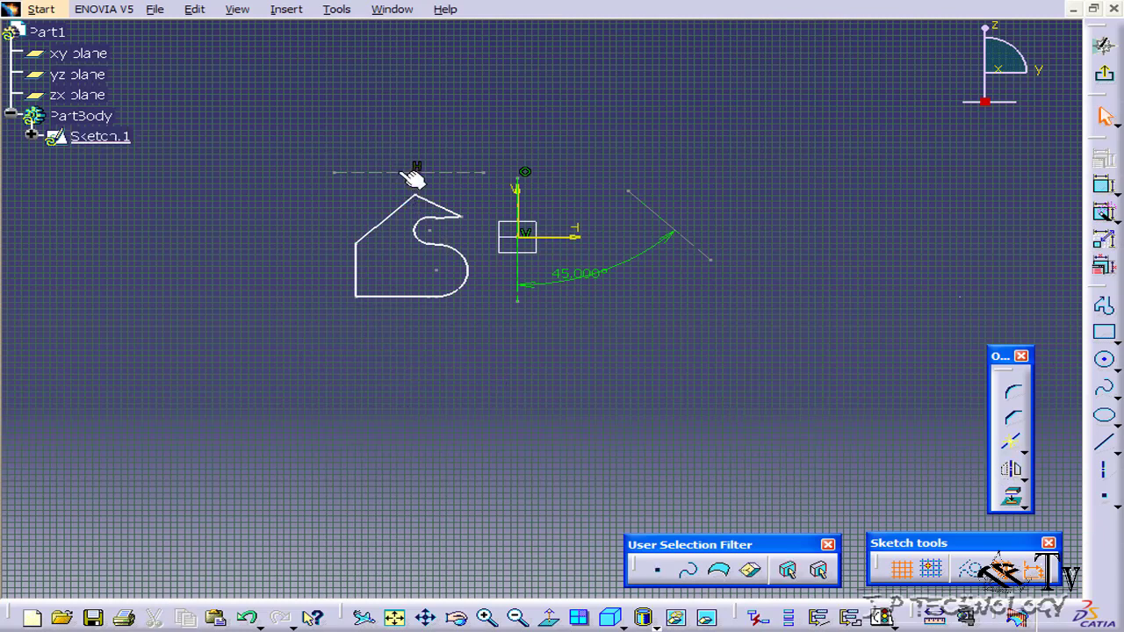
Apply Symmetry again to the single horizontal line about the horizontal construction line, returning it below the profile
{"action": "mouse_move", "coordinate": [413, 170]}
{"action": "middle_mouse_down"}
{"action": "mouse_move", "coordinate": [406, 236]}
{"action": "mouse_move", "coordinate": [422, 294]}
{"action": "middle_mouse_up"}
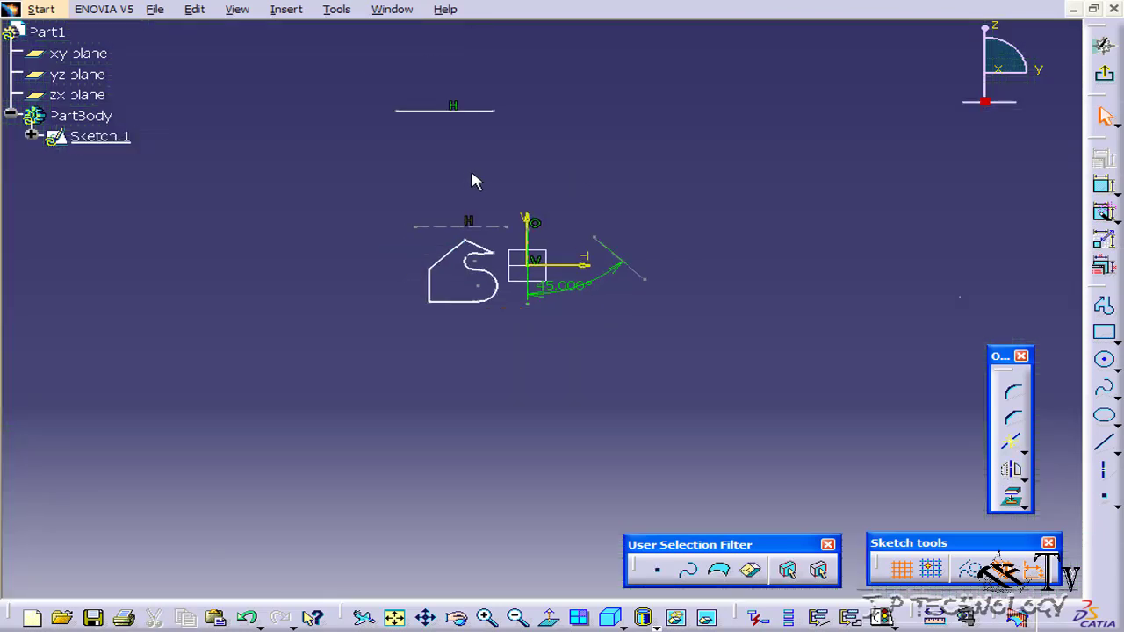
{"action": "left_click", "coordinate": [483, 110]}
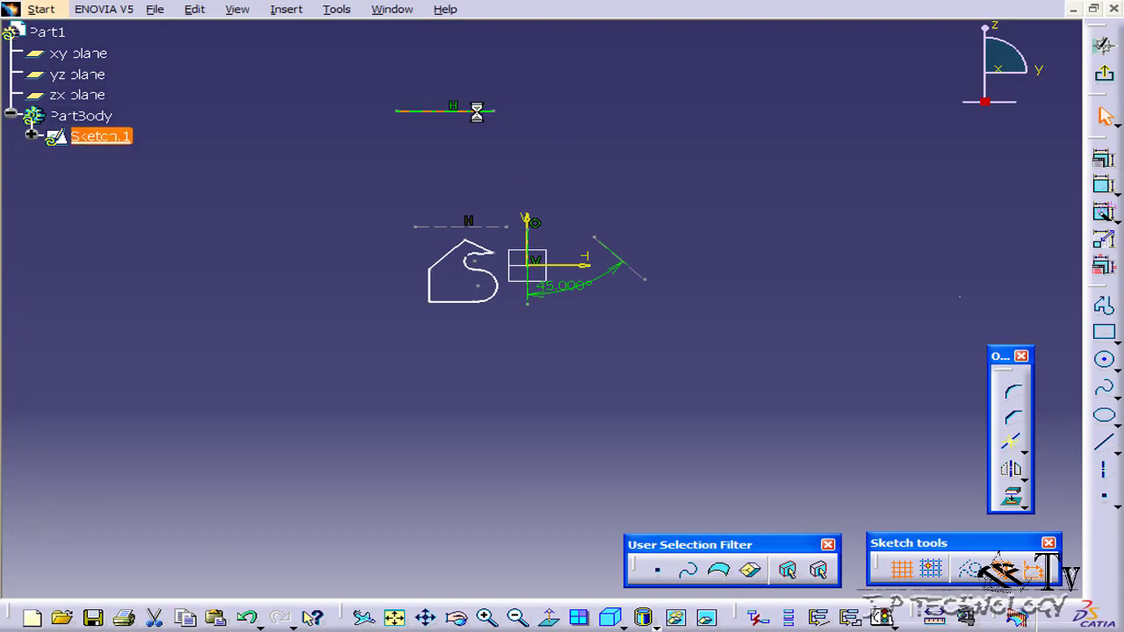
{"action": "left_click", "coordinate": [1013, 470]}
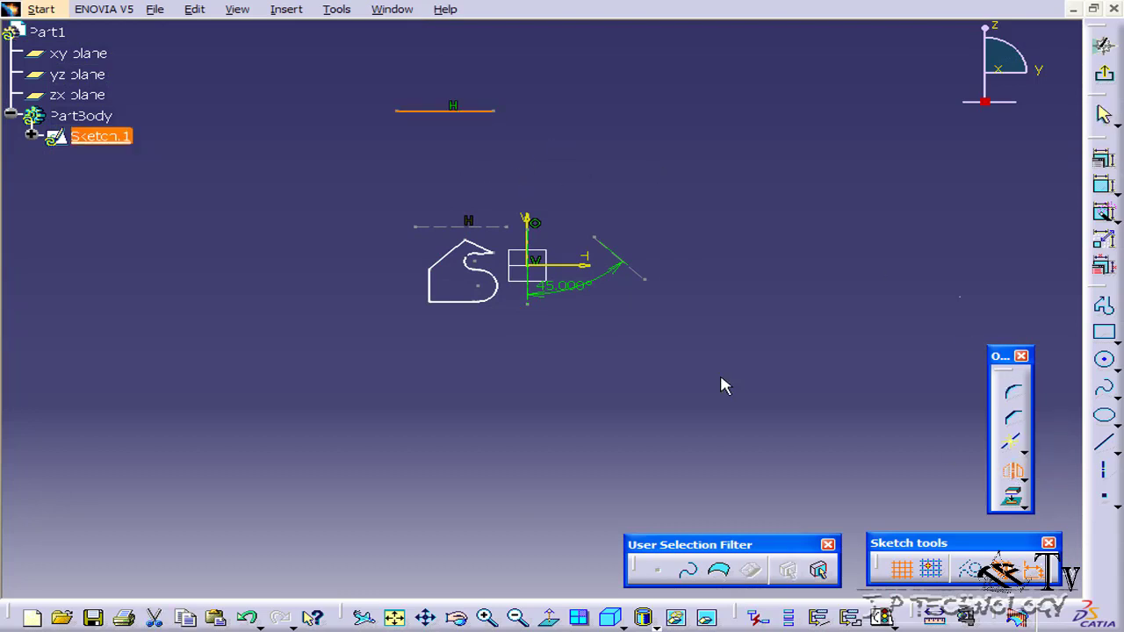
{"action": "left_click", "coordinate": [434, 226]}
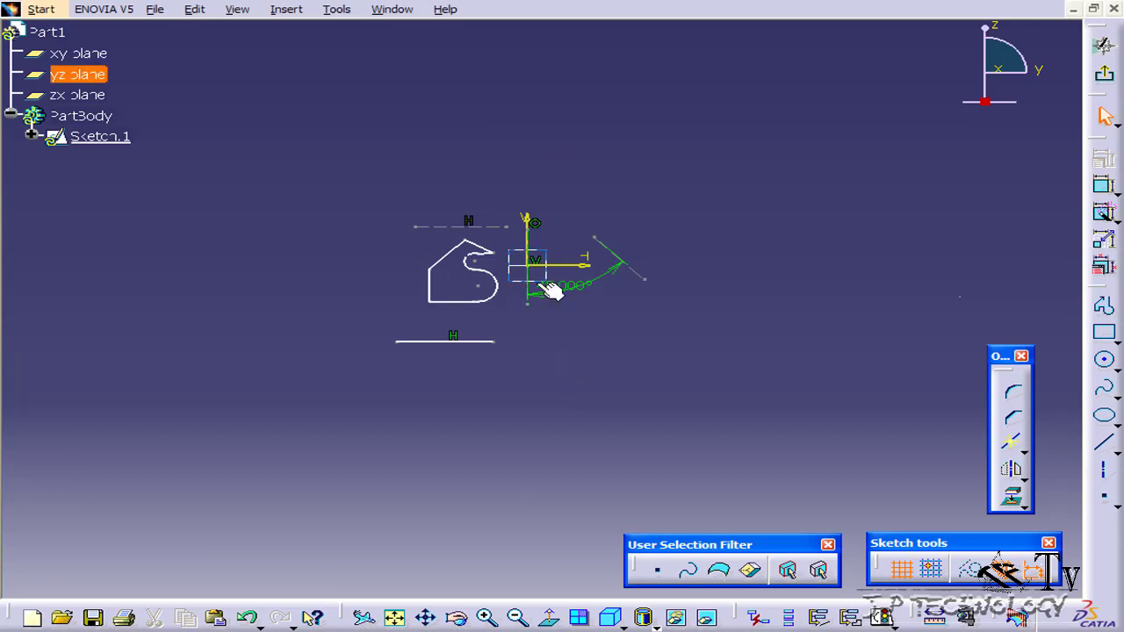
{"action": "middle_click_drag", "start_coordinate": [606, 390], "coordinate": [556, 279]}
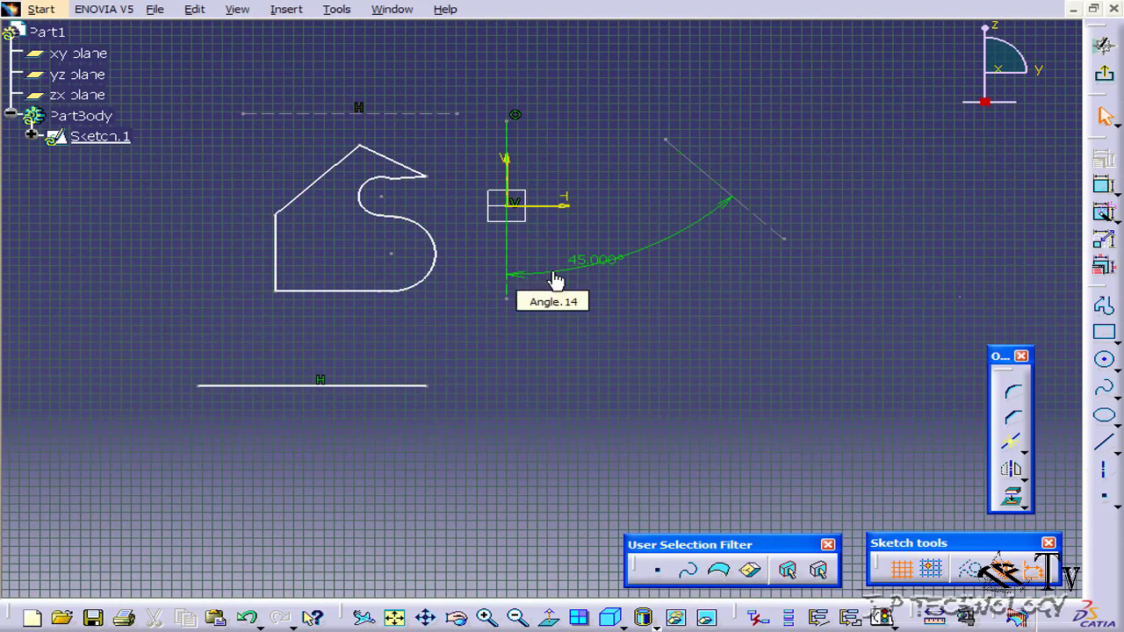